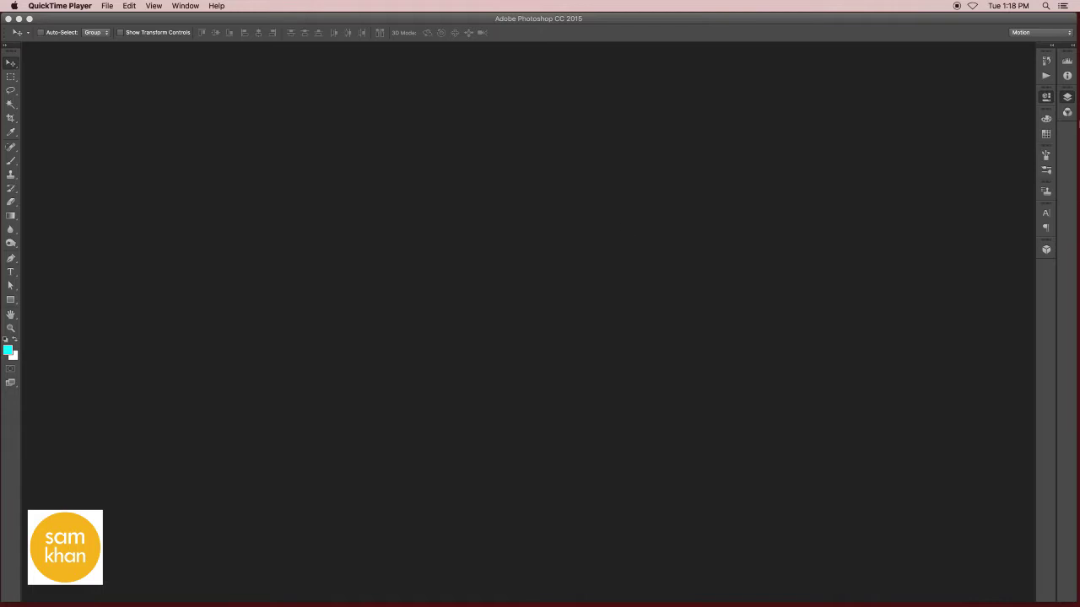
Bring the Photoshop window forward from the video player and open its File menu
left_click(1067, 99)
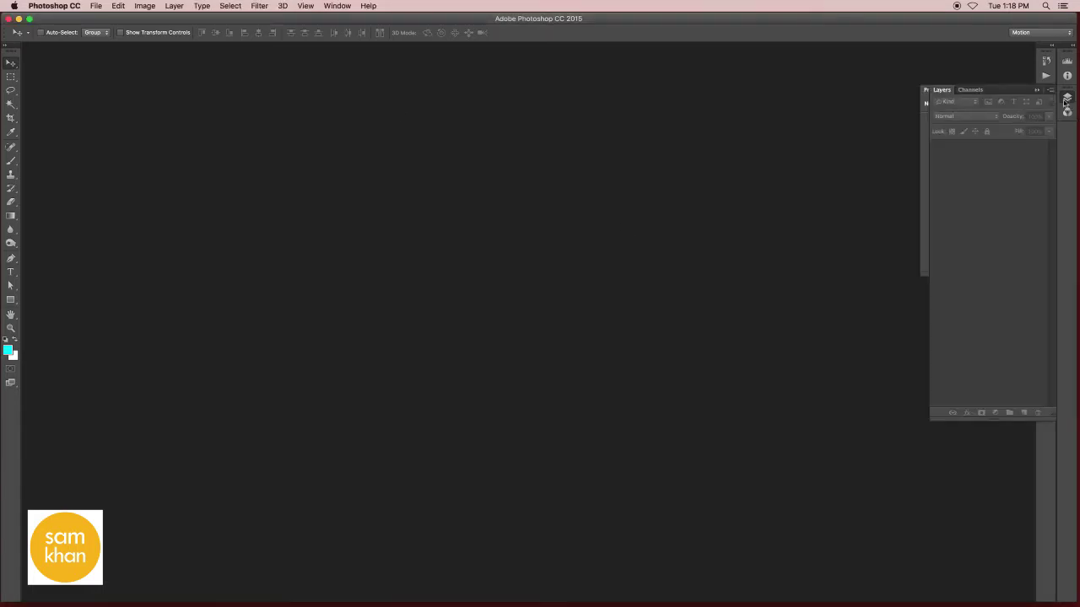
left_click(97, 7)
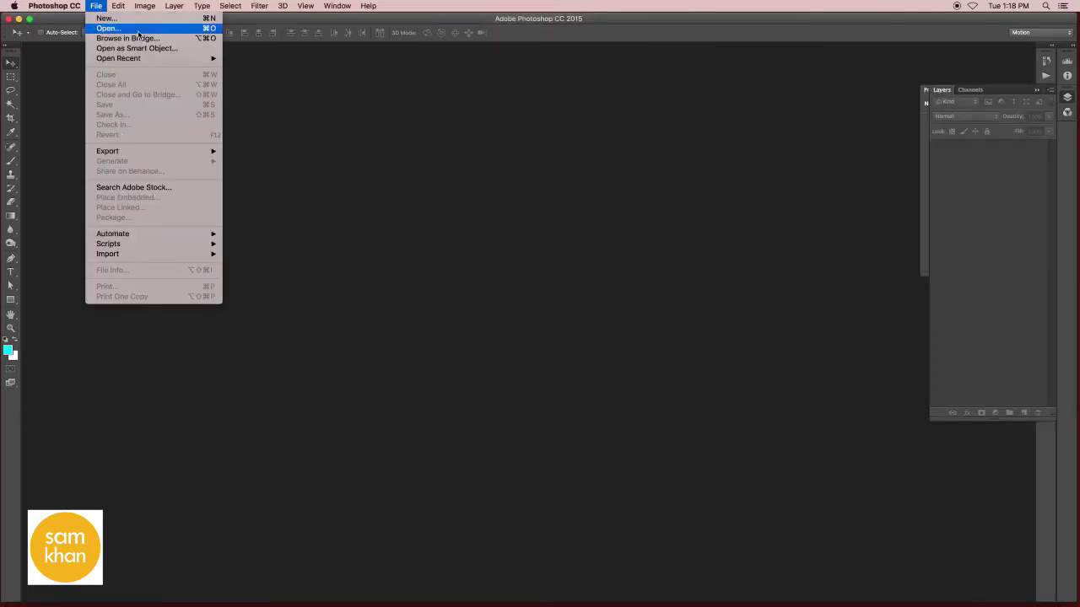
Open backgroundBlue.jpg and rotate the canvas 90° into landscape orientation
left_click(110, 28)
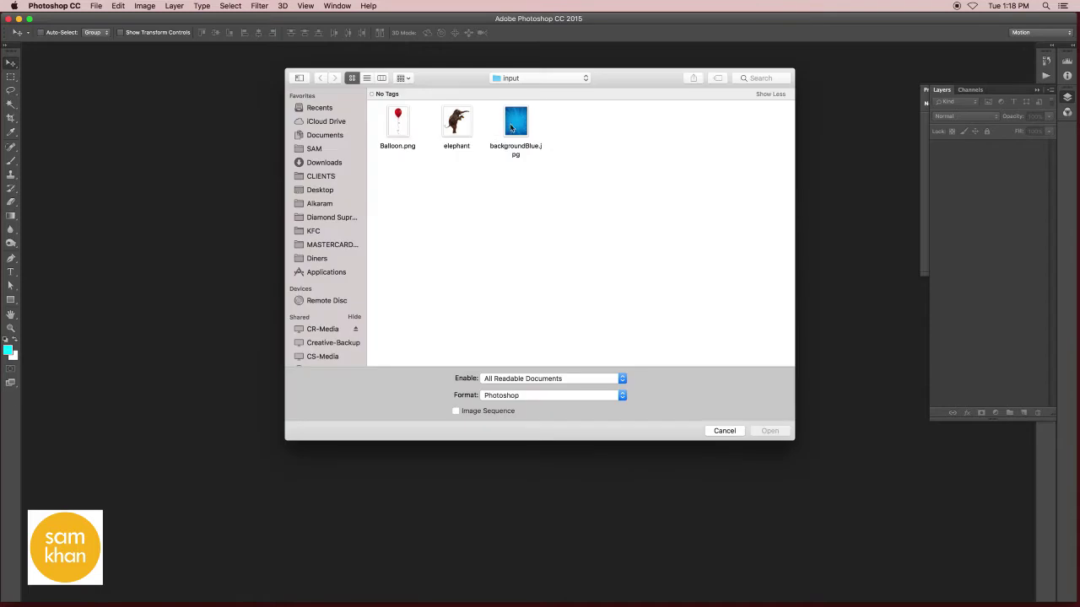
left_click(512, 127)
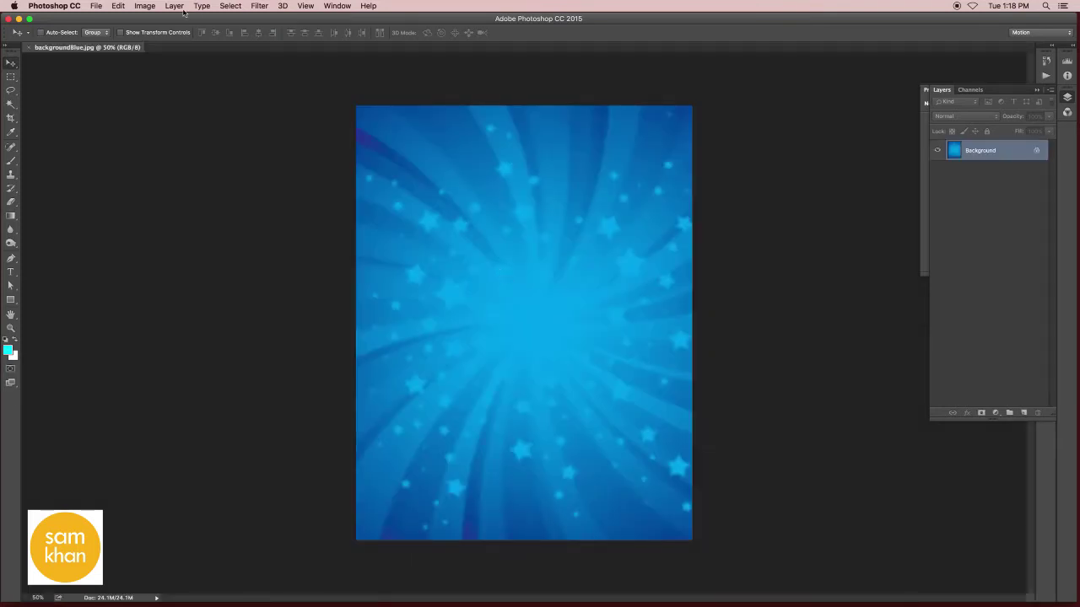
left_click(145, 6)
mouse_move(167, 108)
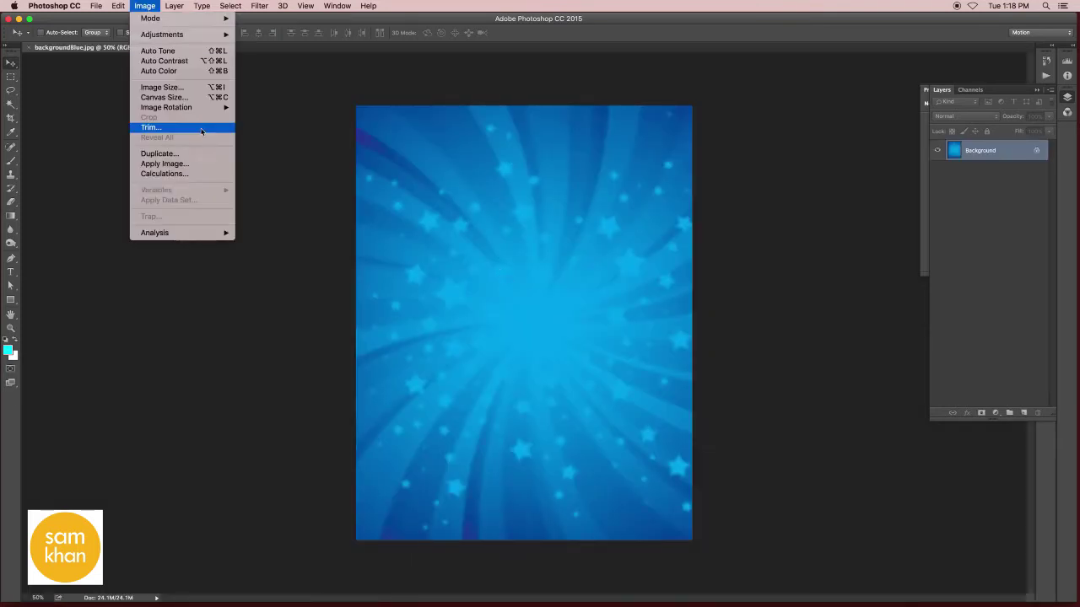
left_click(277, 118)
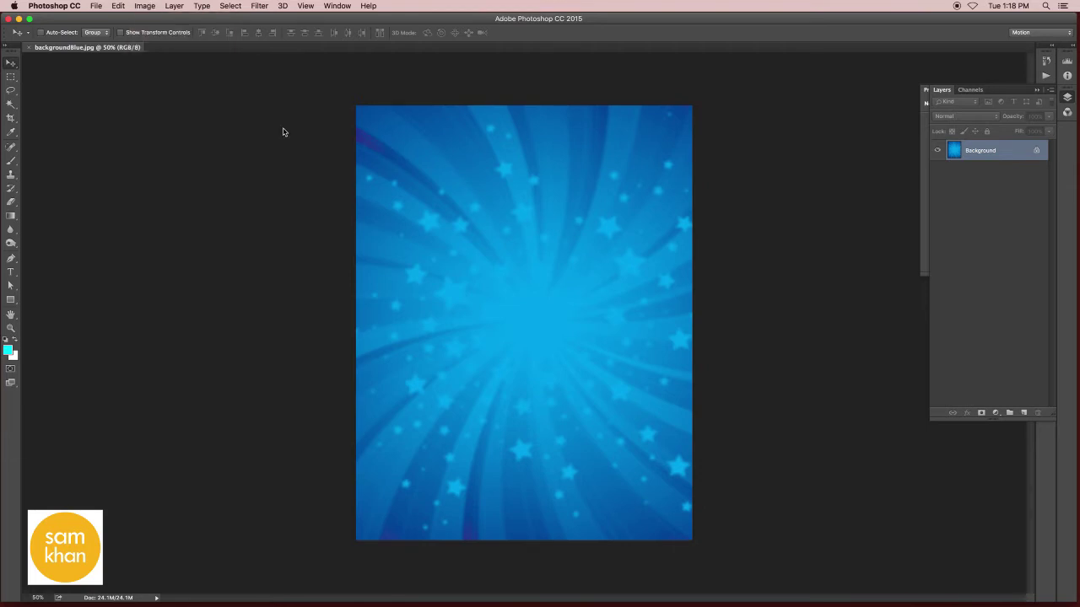
left_click(95, 7)
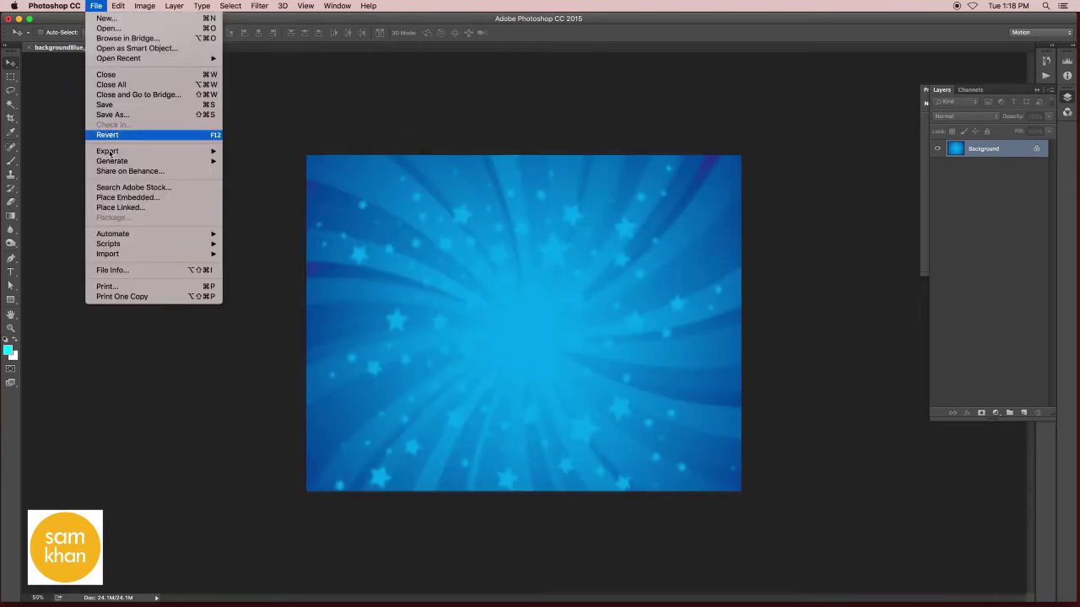
Place Balloon.png as an embedded layer, moved down to the lower centre of the canvas
left_click(165, 199)
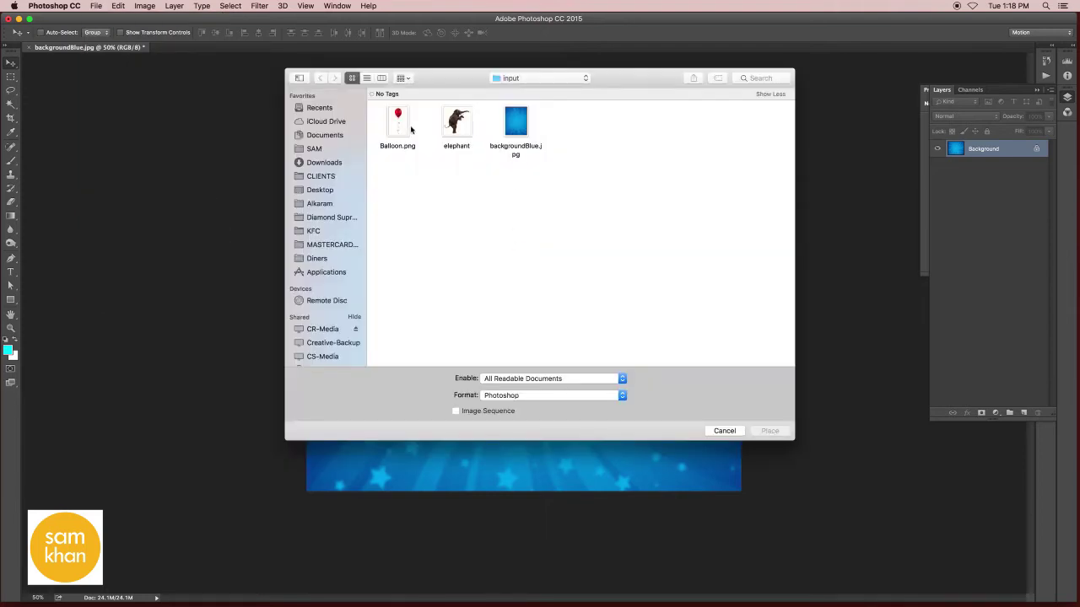
left_click(404, 126)
left_click(767, 432)
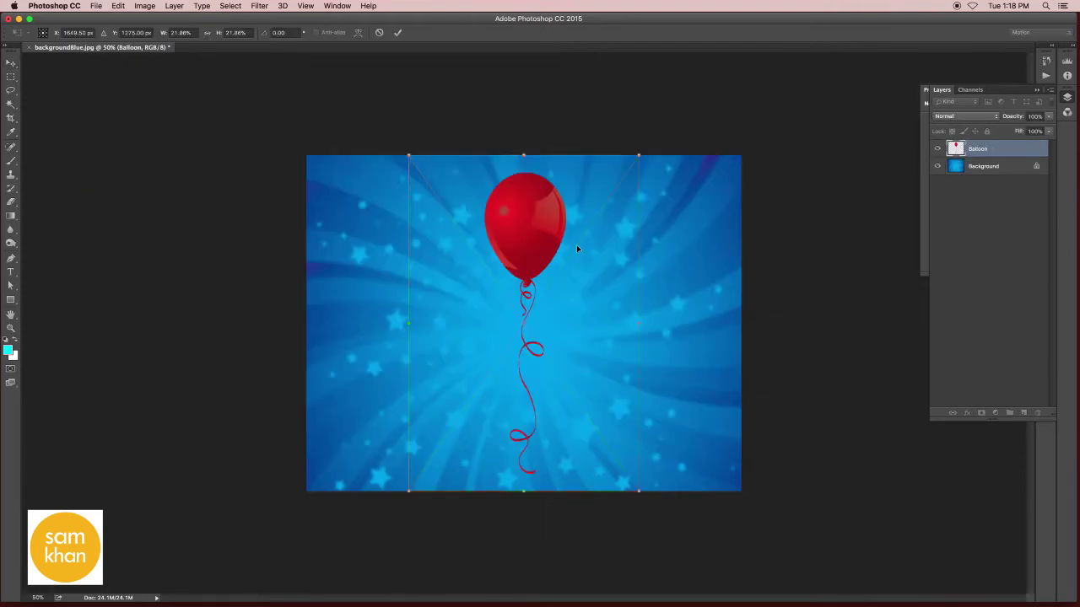
mouse_move(542, 226)
left_mouse_down()
mouse_move(533, 337)
mouse_move(524, 332)
left_mouse_up()
key("Return")
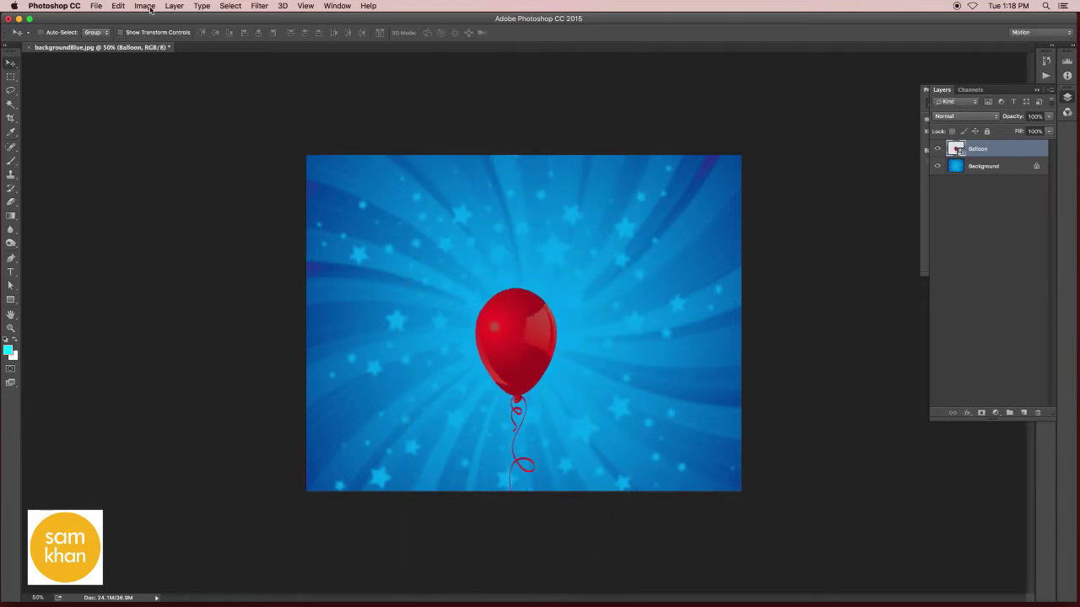
left_click(98, 6)
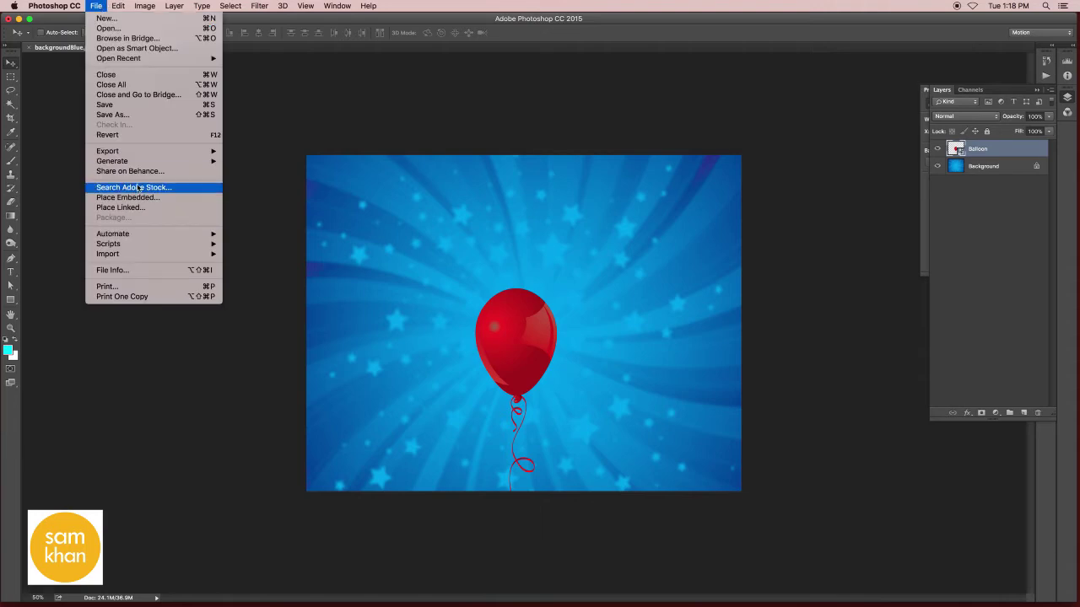
left_click(456, 226)
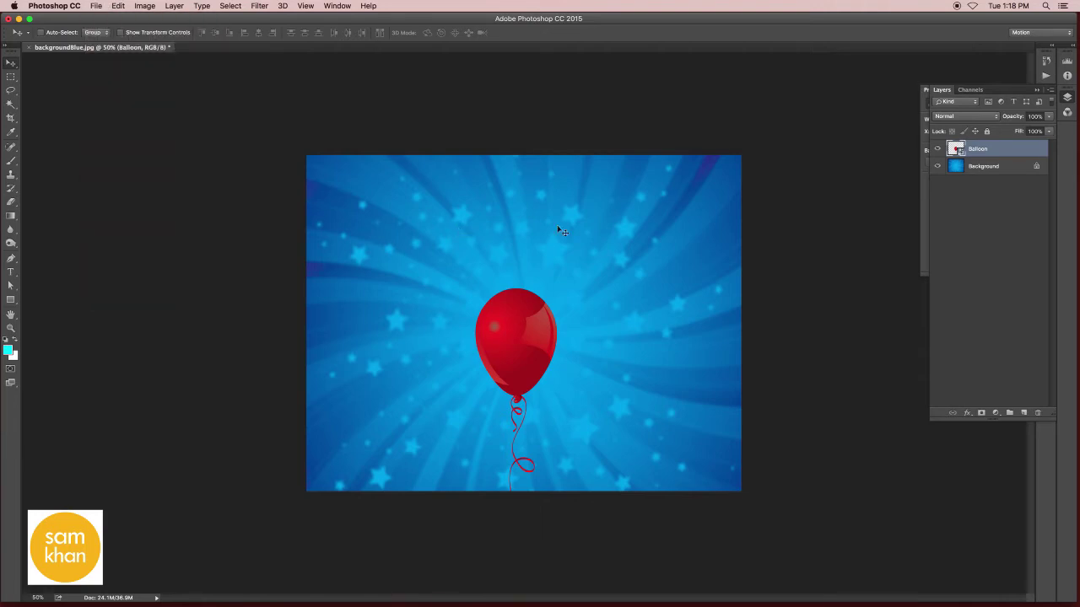
left_click(1002, 166)
On a new layer above Background, paint a soft cyan glow with a 1780 px brush
left_click(1023, 412)
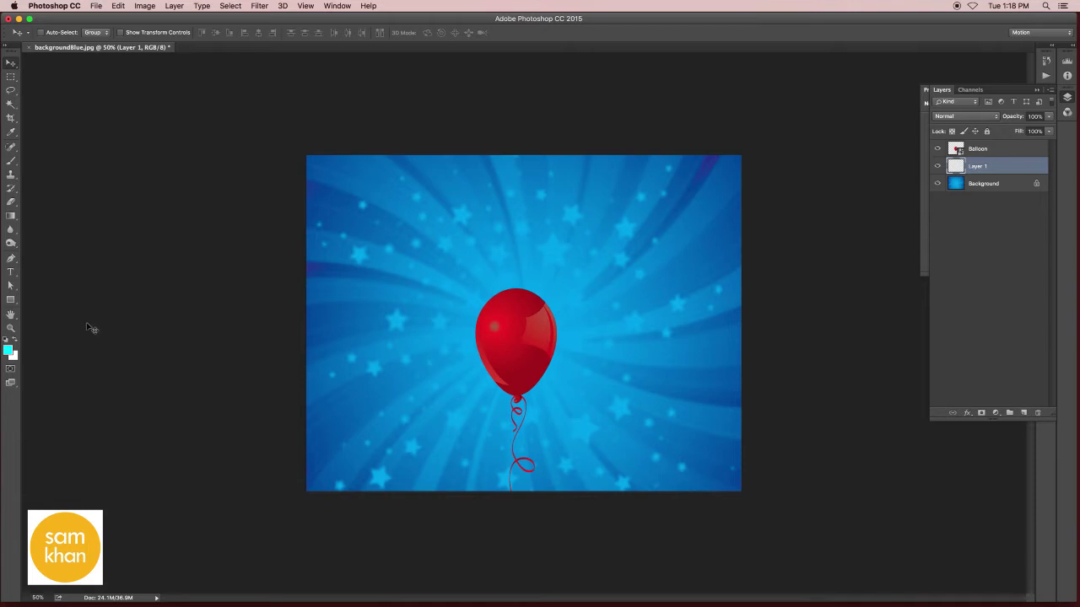
left_click(11, 161)
left_click(9, 350)
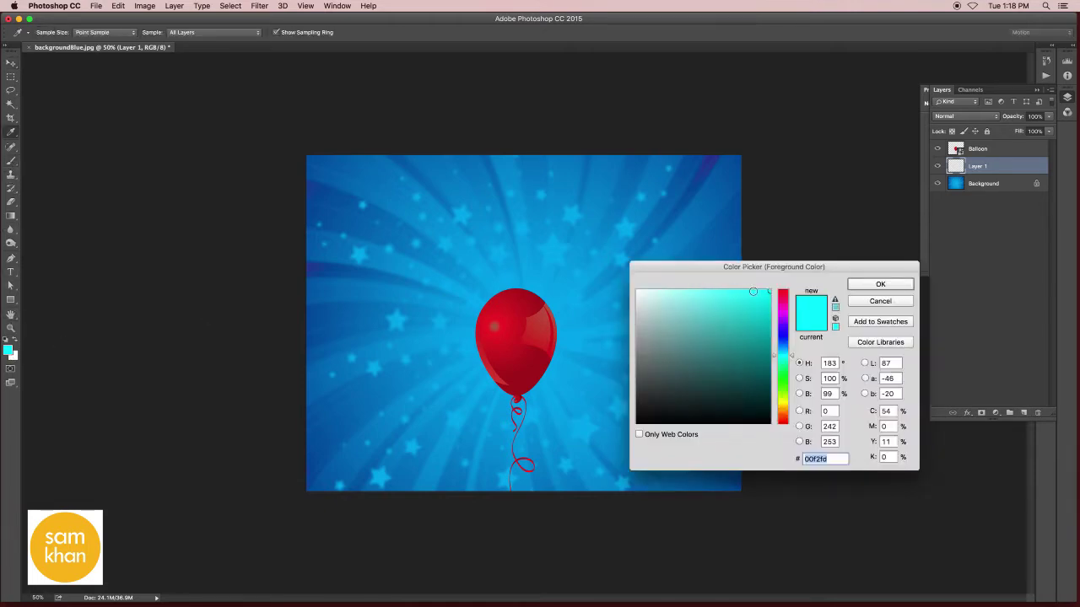
left_click(880, 284)
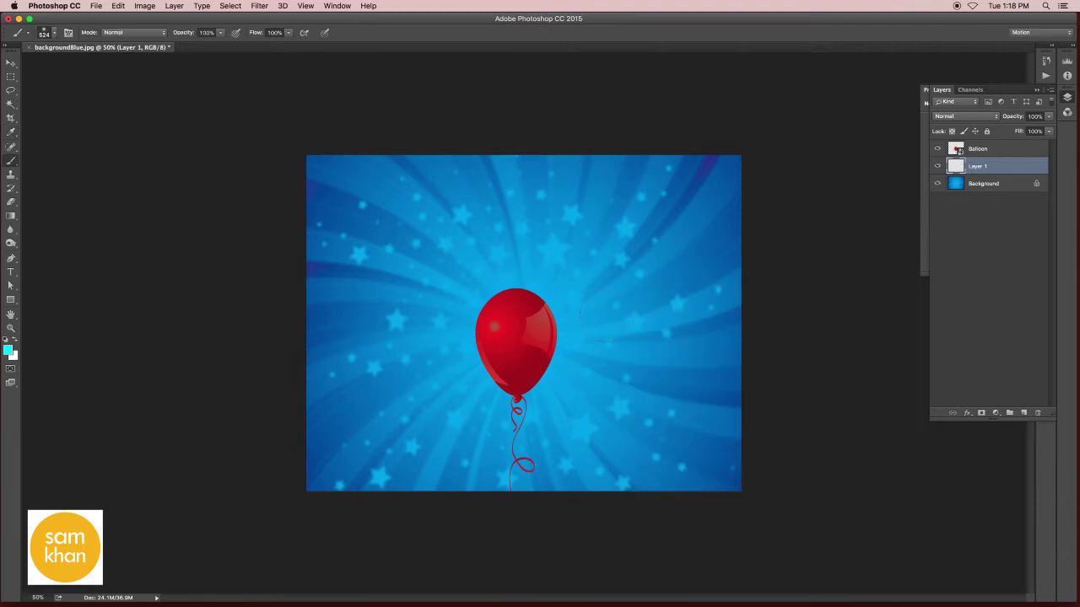
right_click(532, 310)
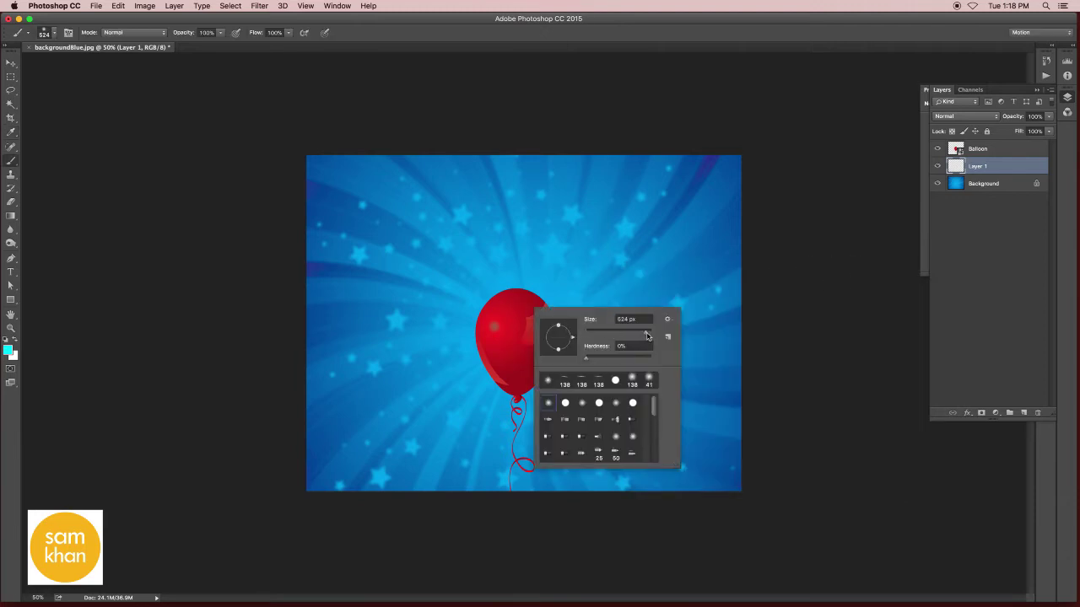
left_click_drag(647, 336, 650, 336)
key("Return")
left_click(514, 325)
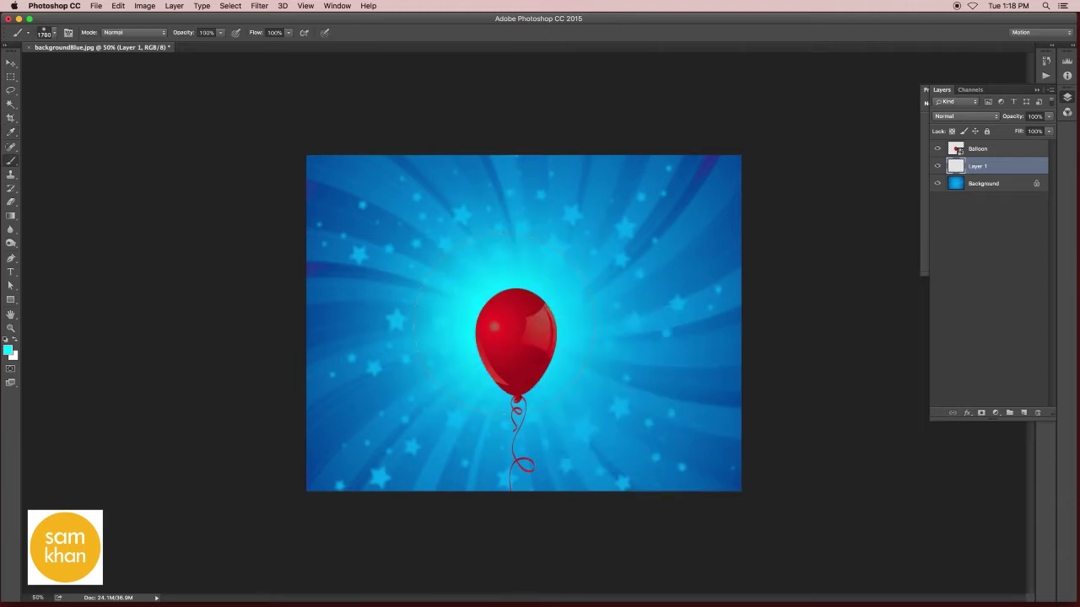
key("ctrl+z")
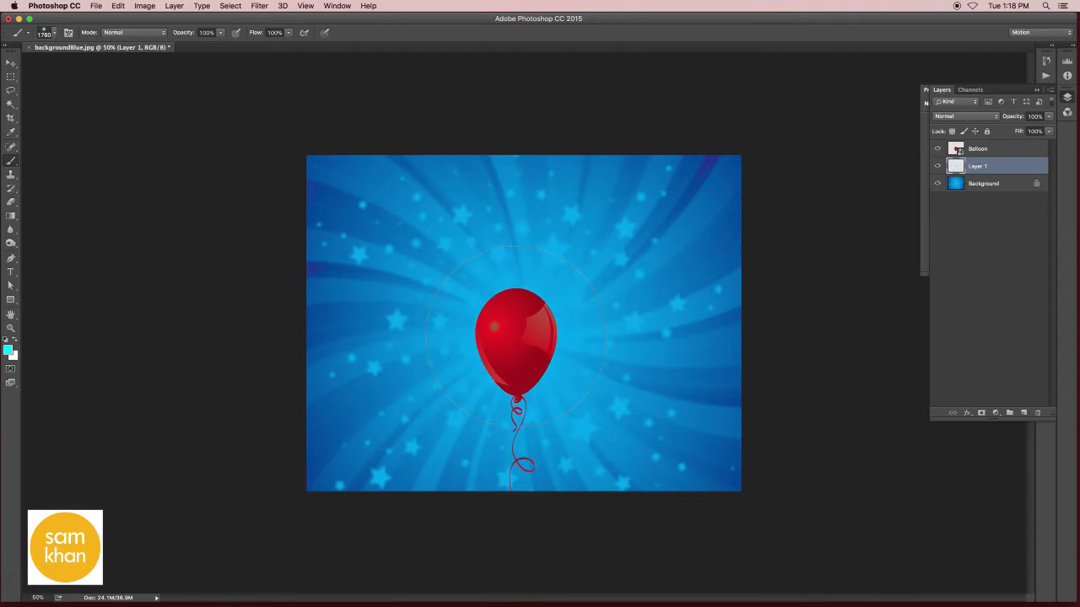
left_click(515, 336)
Enlarge the cyan glow across the canvas and set its layer to Overlay blending
left_click(9, 63)
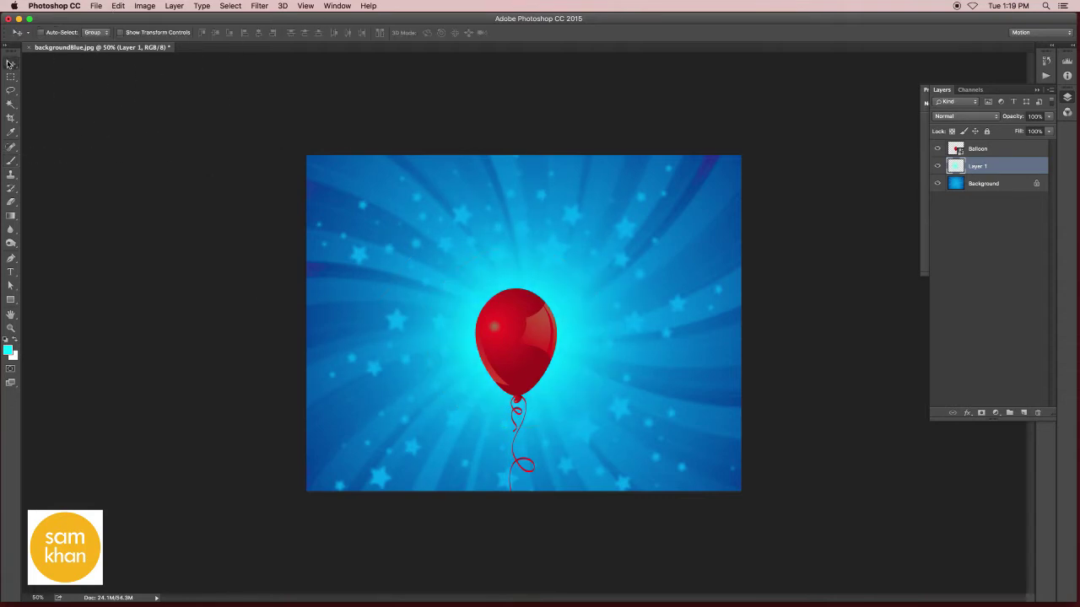
key("ctrl+t")
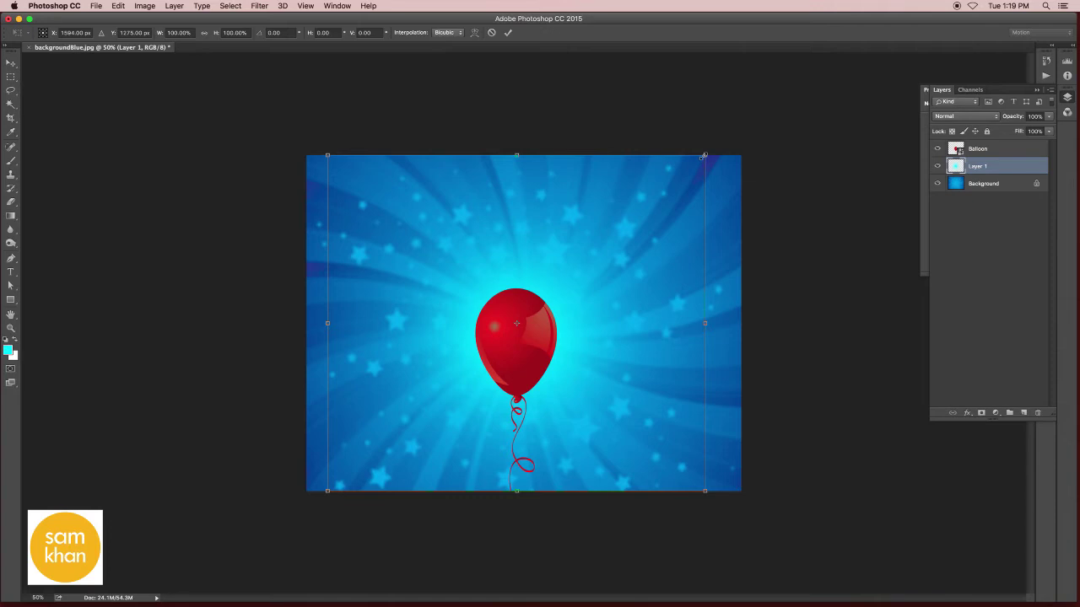
left_click_drag(704, 156, 766, 114)
key("Return")
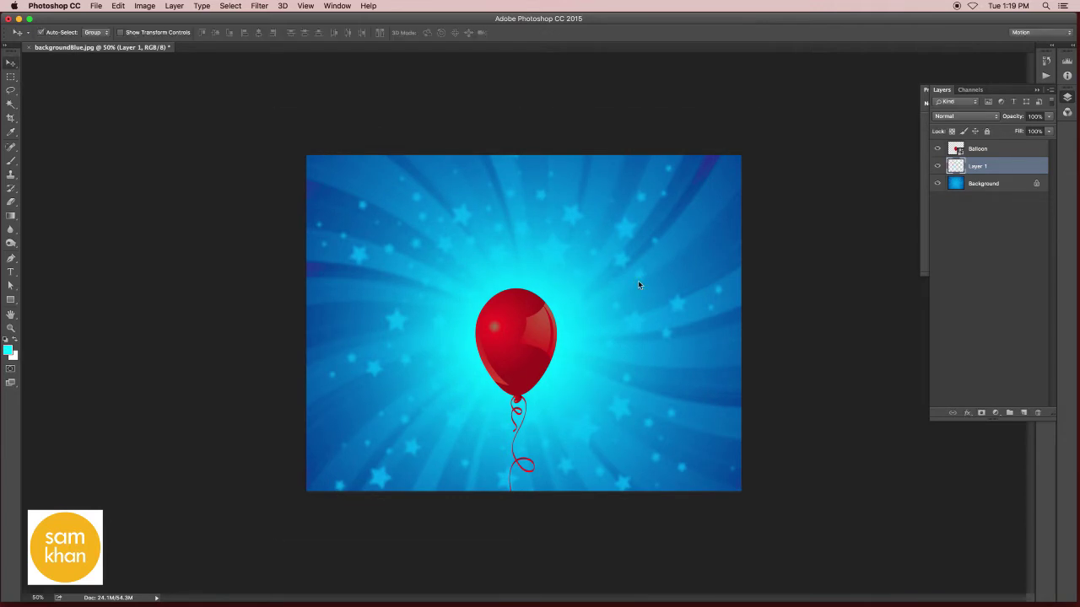
left_click(964, 116)
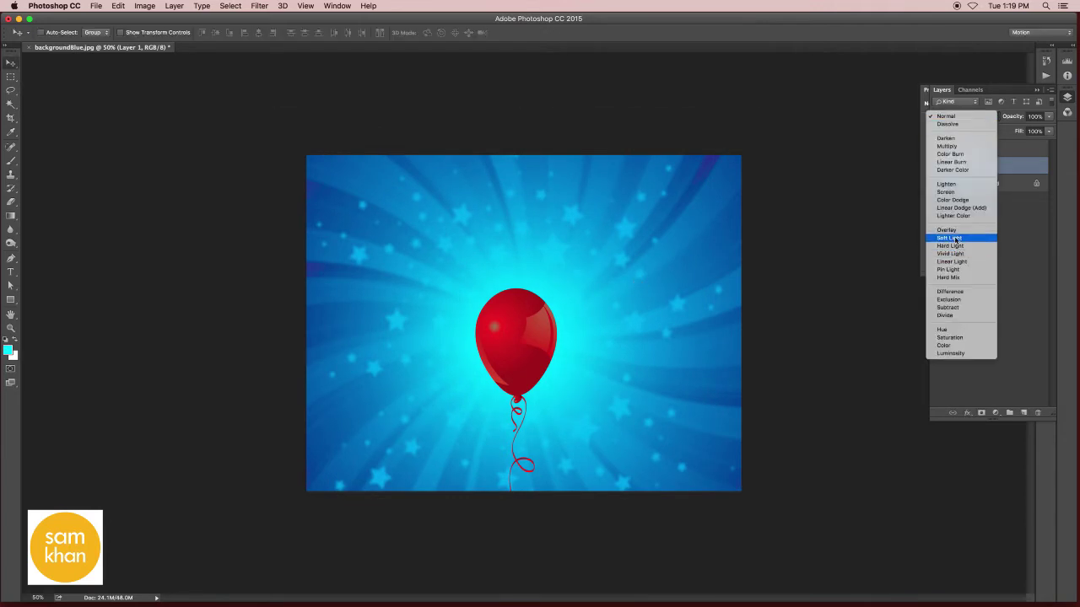
left_click(949, 230)
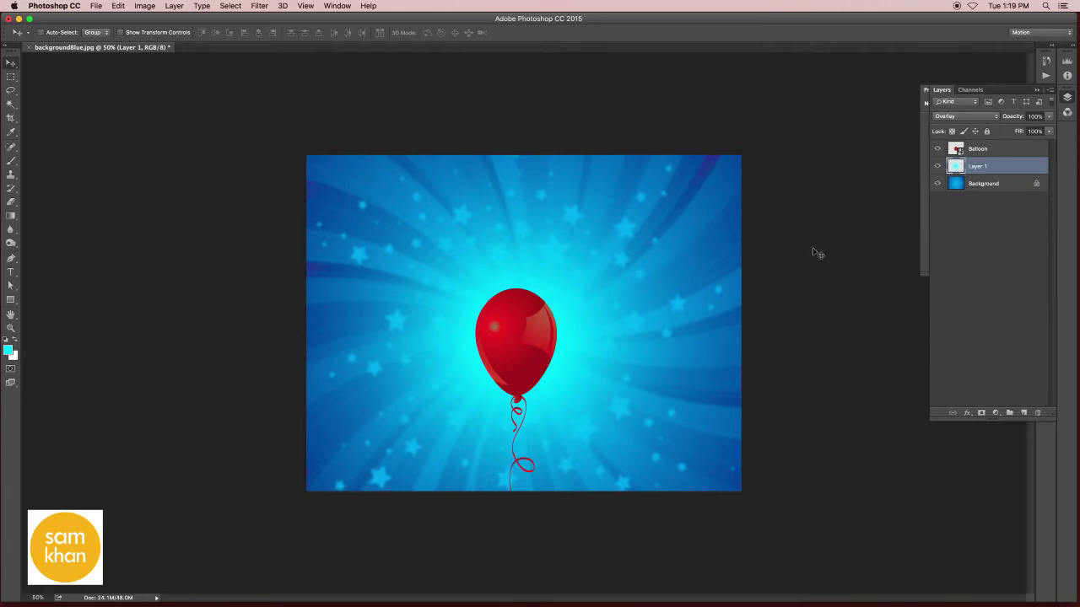
scroll(554, 337, "up", 5)
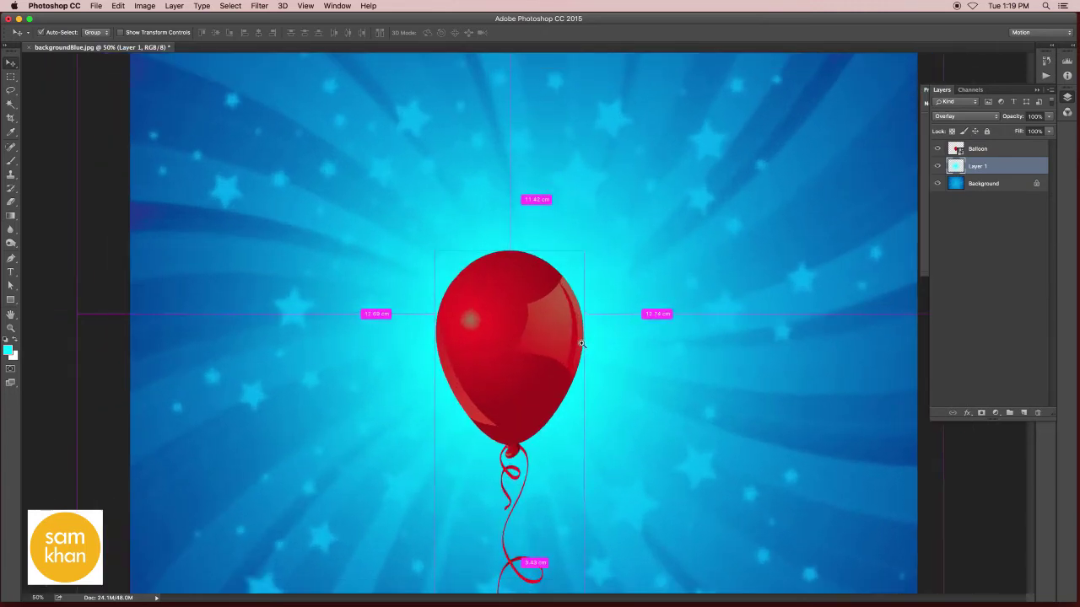
left_click(937, 167)
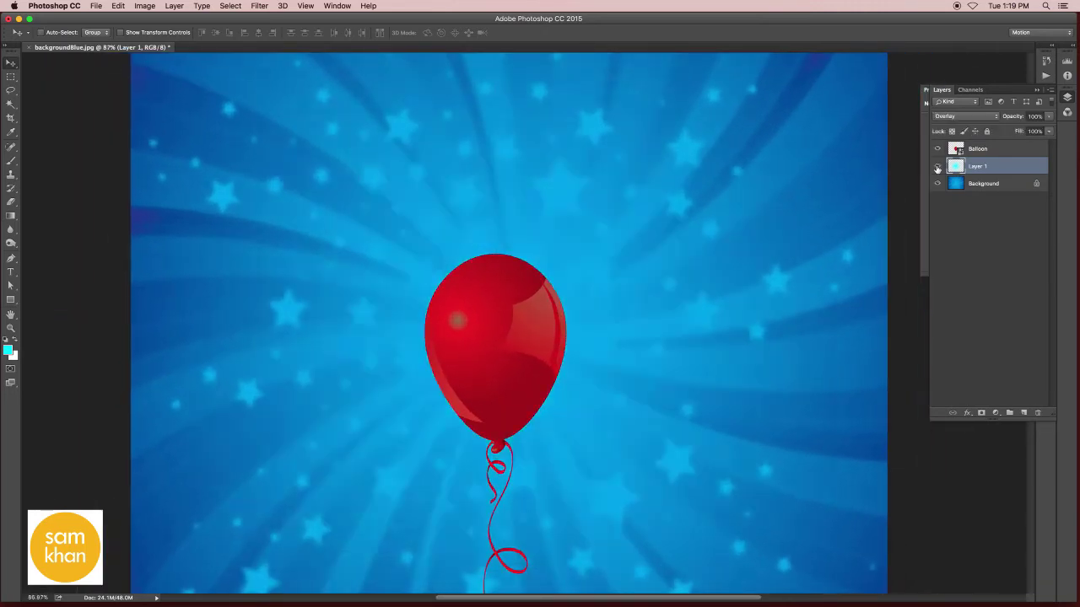
left_click(996, 152)
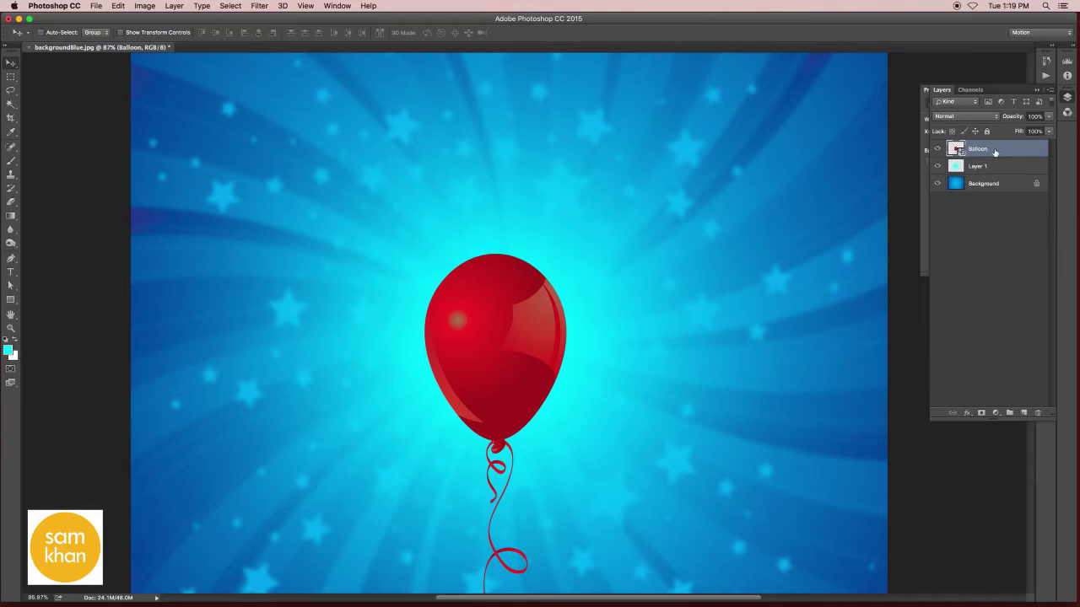
On a new layer above Balloon, paint cyan rim light along both balloon edges and the string
left_click(1025, 414)
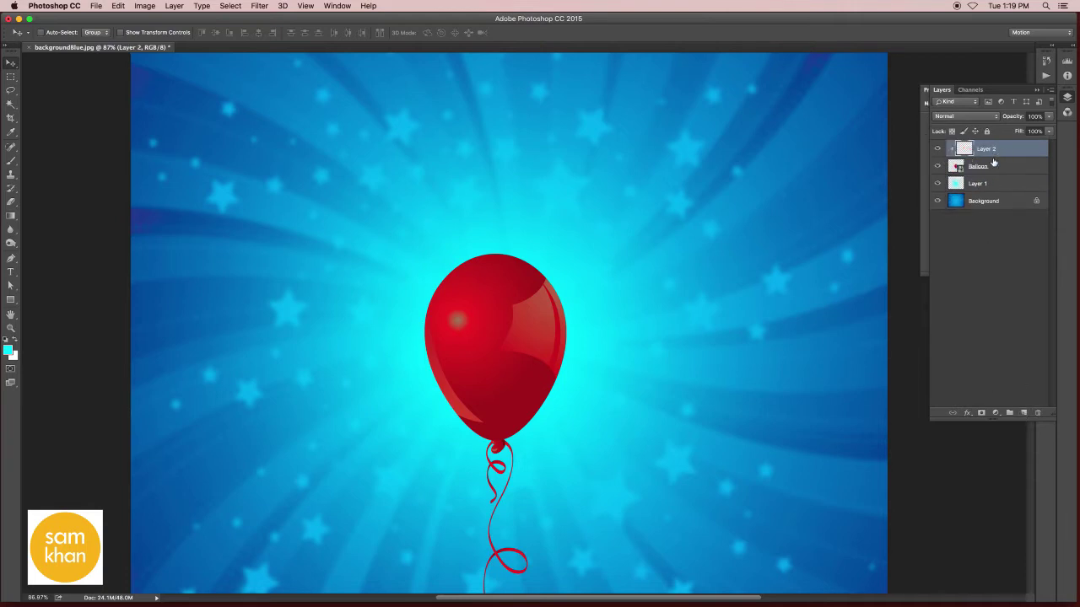
left_click(11, 162)
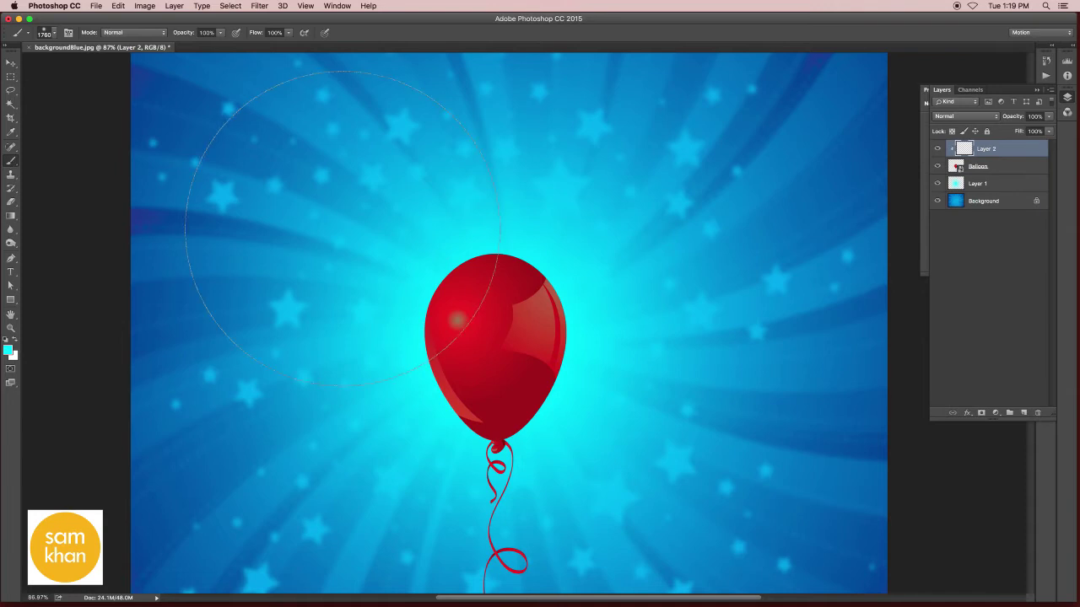
mouse_move(473, 253)
left_mouse_down()
mouse_move(397, 273)
mouse_move(135, 264)
left_mouse_up()
mouse_move(540, 258)
left_mouse_down()
mouse_move(558, 392)
mouse_move(534, 444)
left_mouse_up()
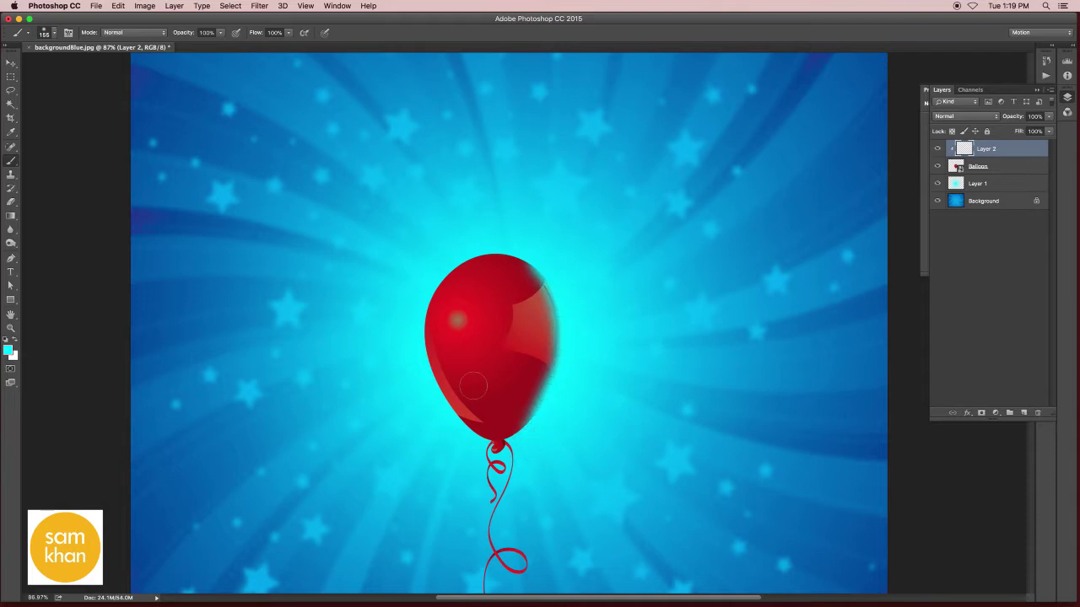
mouse_move(442, 264)
left_mouse_down()
mouse_move(420, 380)
mouse_move(460, 439)
left_mouse_up()
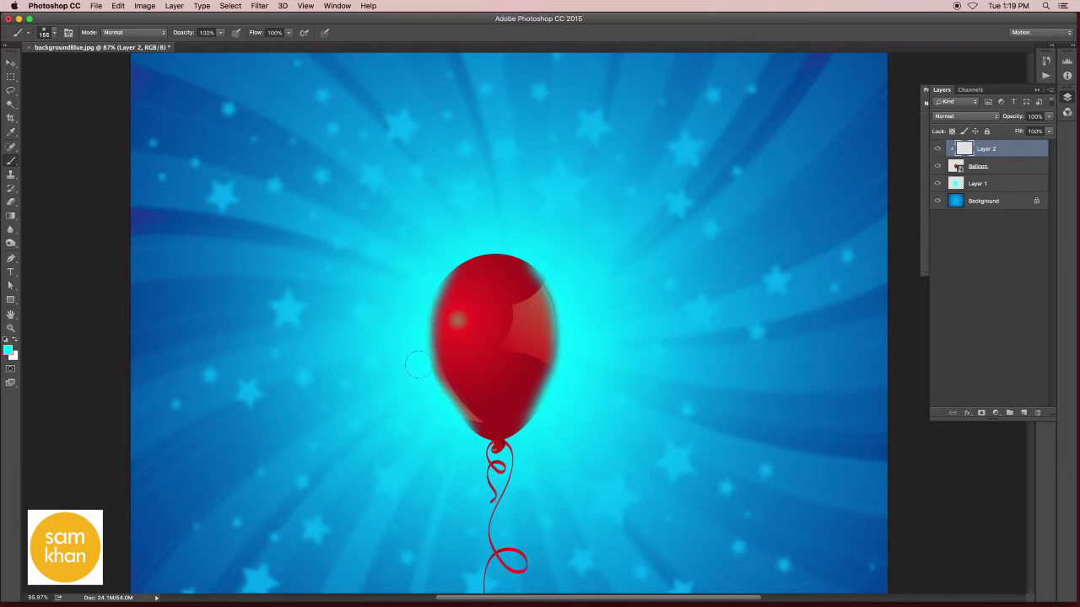
left_click_drag(438, 411, 494, 488)
left_click(10, 63)
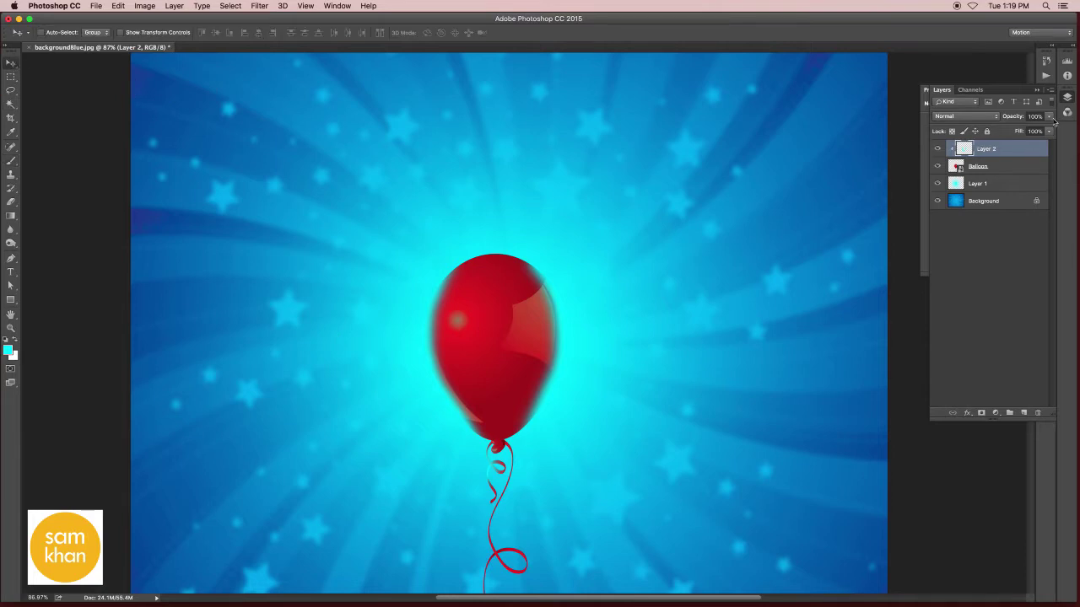
Set the rim-light layer to 65% opacity and Screen blend mode
left_click_drag(1054, 122, 1035, 127)
left_click(964, 116)
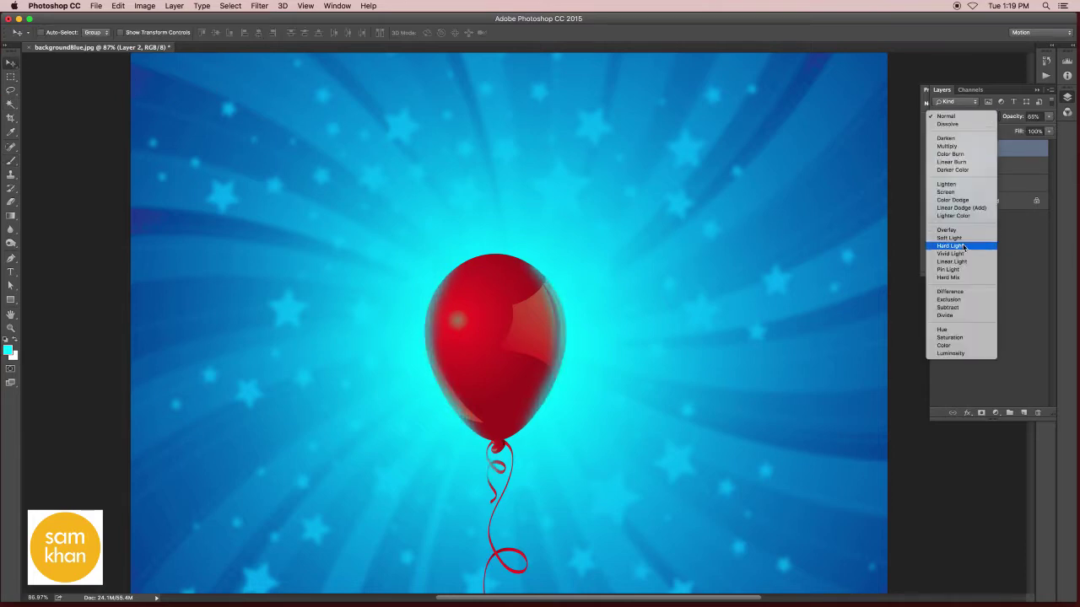
left_click(953, 192)
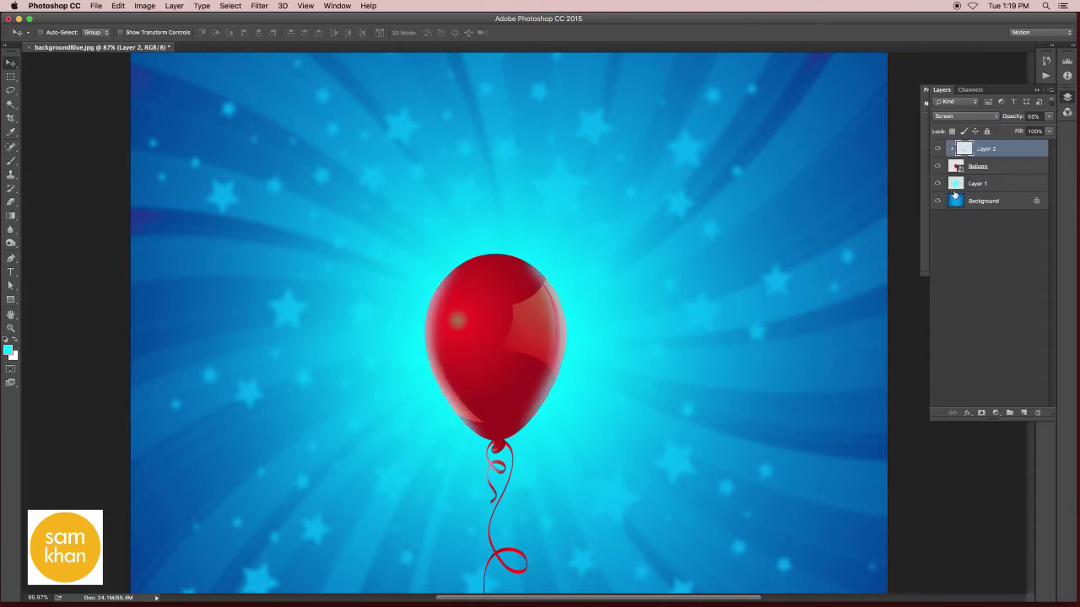
left_click(957, 121)
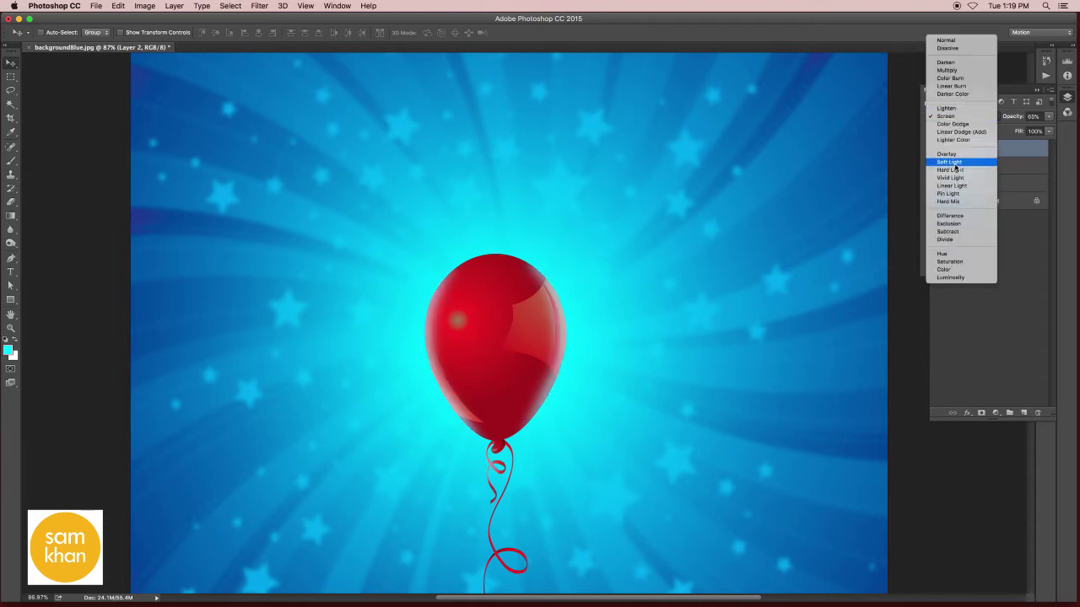
left_click(955, 161)
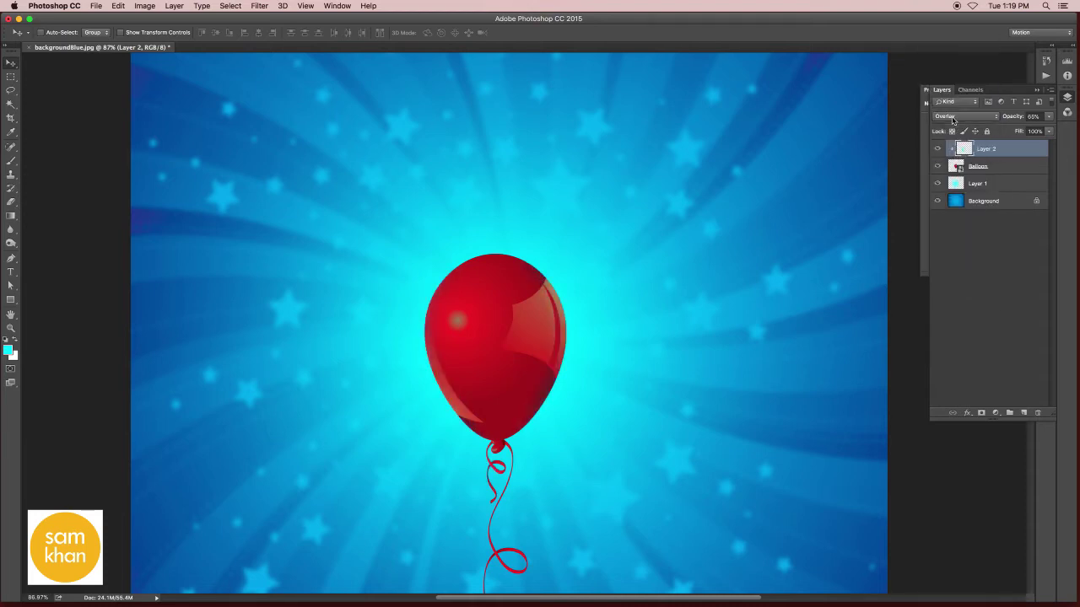
left_click(953, 120)
left_click(953, 81)
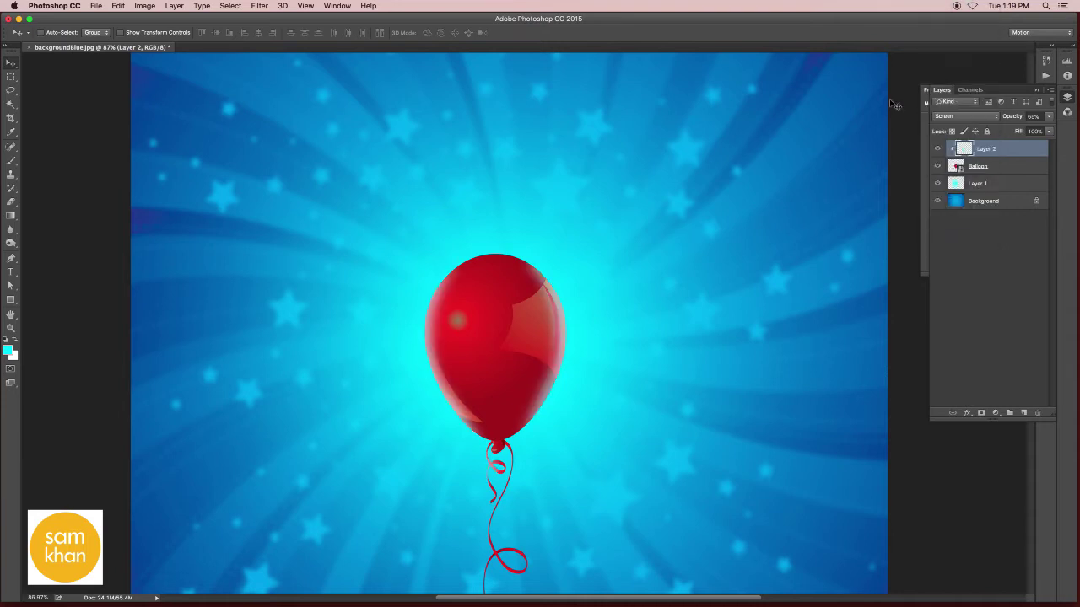
Move the Balloon and its glow layer together slightly lower
left_click_drag(621, 337, 600, 338)
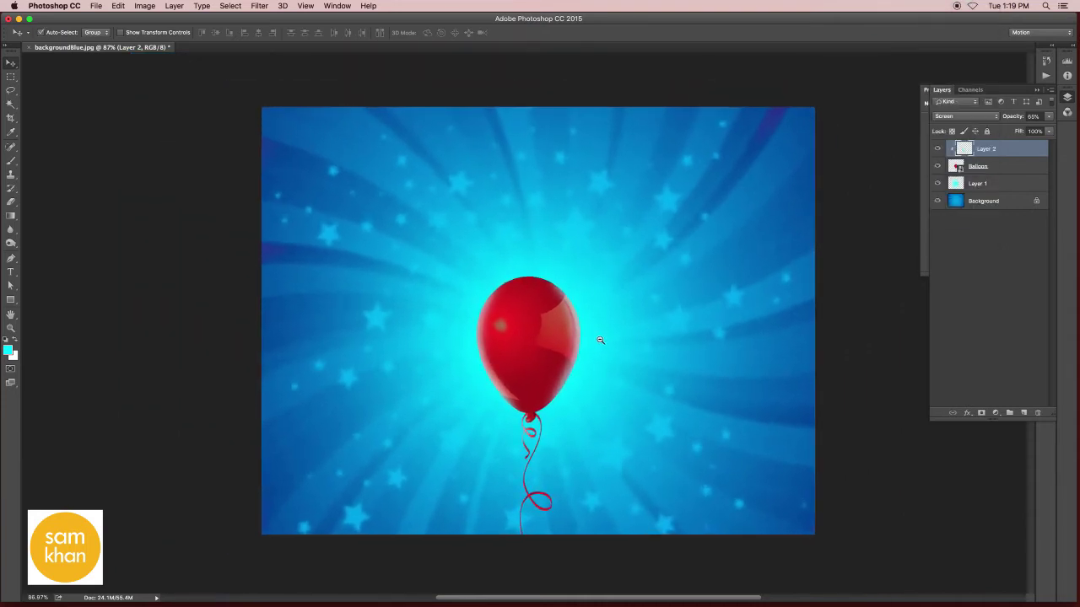
left_click(982, 170, "shift")
left_click_drag(650, 282, 650, 302)
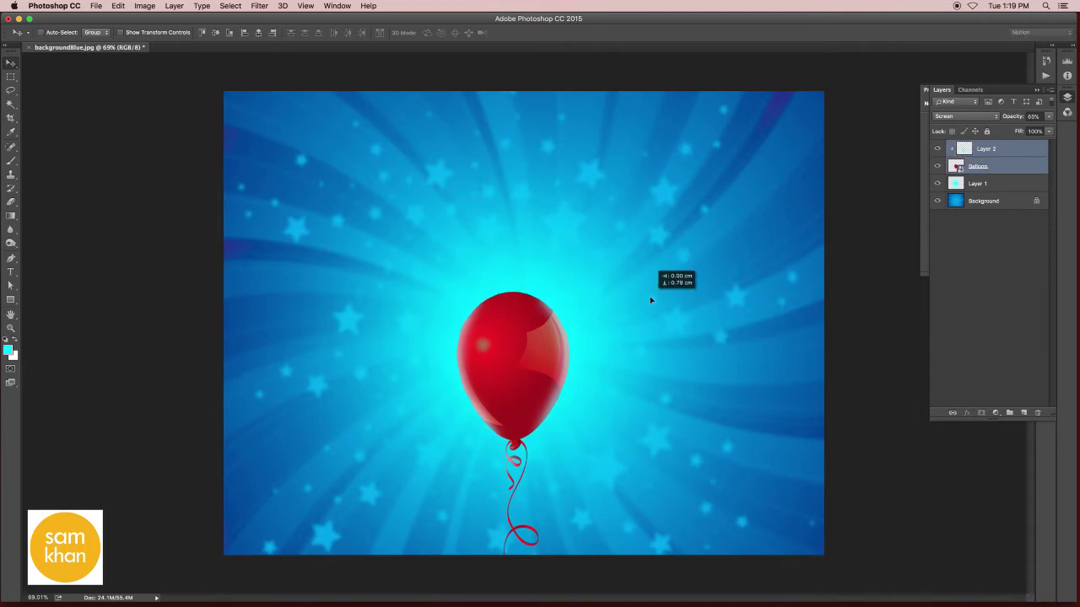
Place the elephant image, scaled to about a quarter size and standing on the balloon's top
left_click(93, 6)
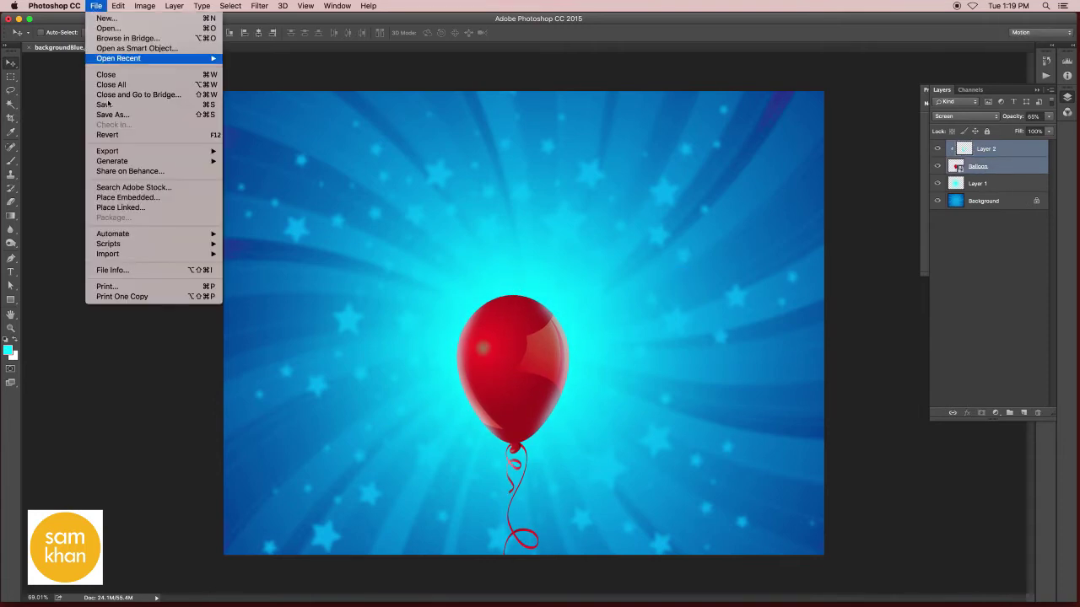
left_click(120, 197)
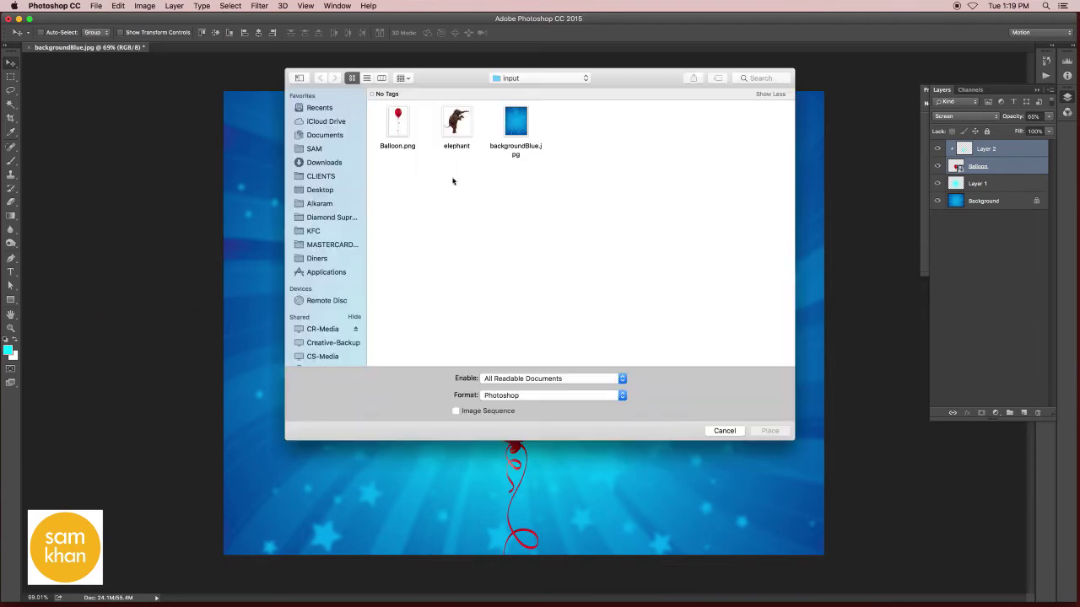
left_click(456, 122)
left_click(768, 432)
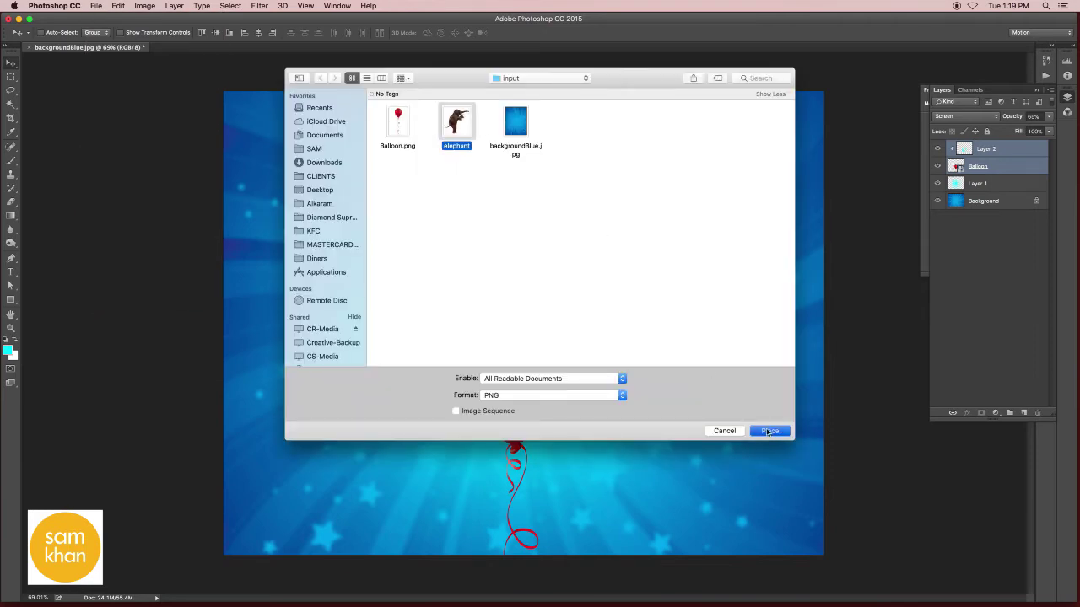
key("Return")
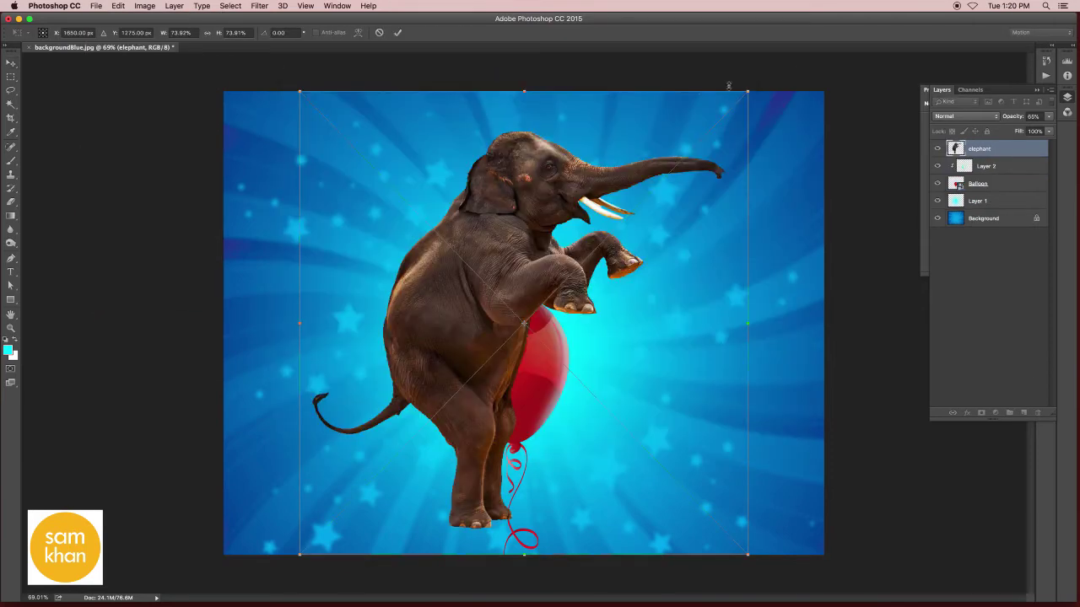
left_click_drag(747, 90, 584, 246)
mouse_move(554, 291)
left_mouse_down()
mouse_move(554, 194)
mouse_move(554, 205)
left_mouse_up()
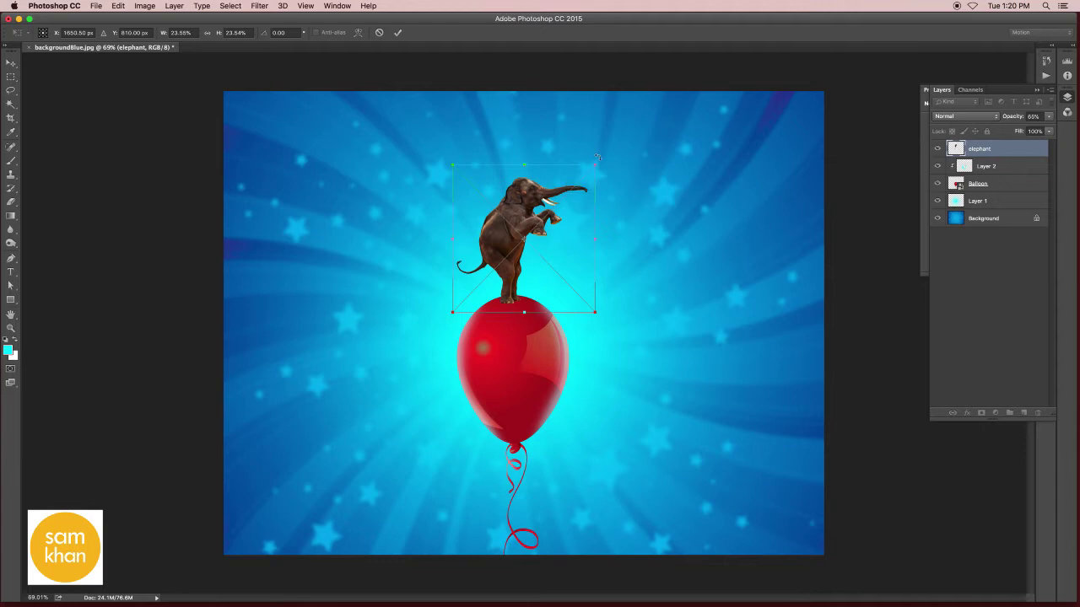
left_click_drag(597, 162, 609, 149)
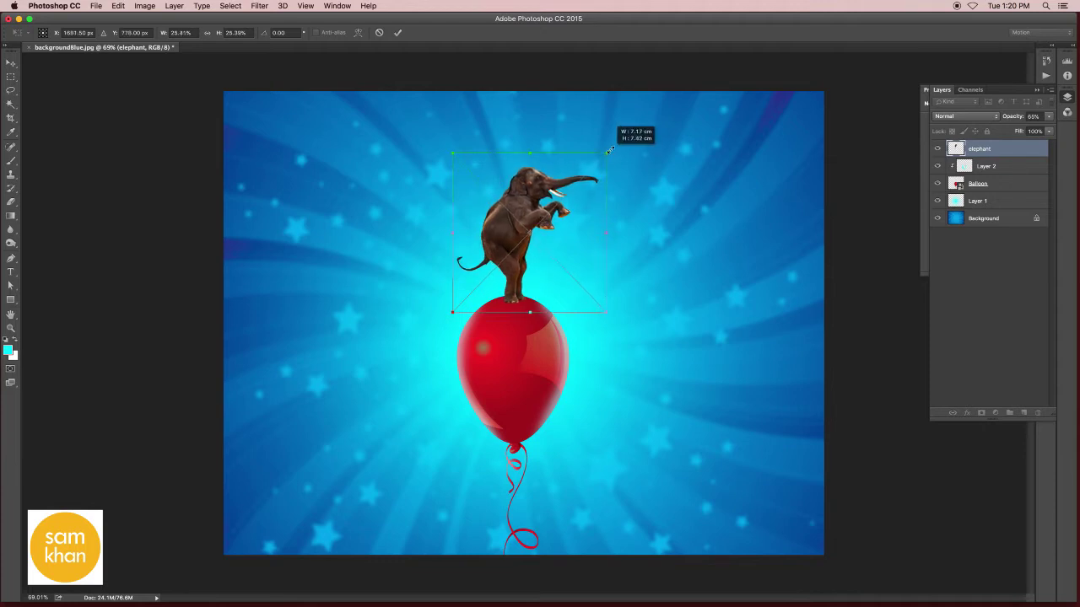
left_click_drag(524, 249, 566, 301)
key("Return")
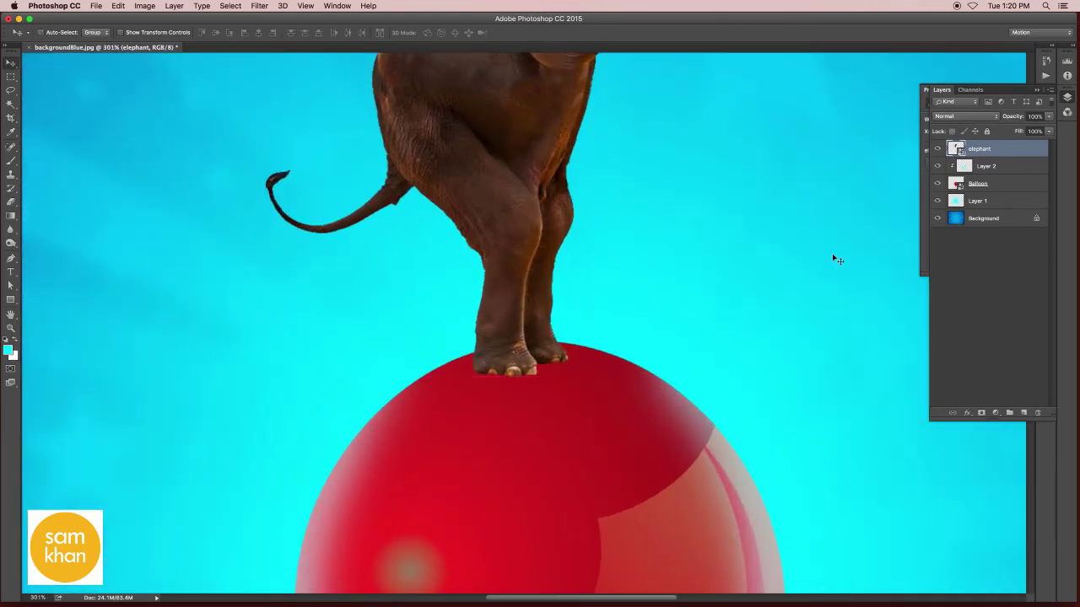
Rasterize the elephant layer and marquee-select the area around its feet
right_click(1014, 150)
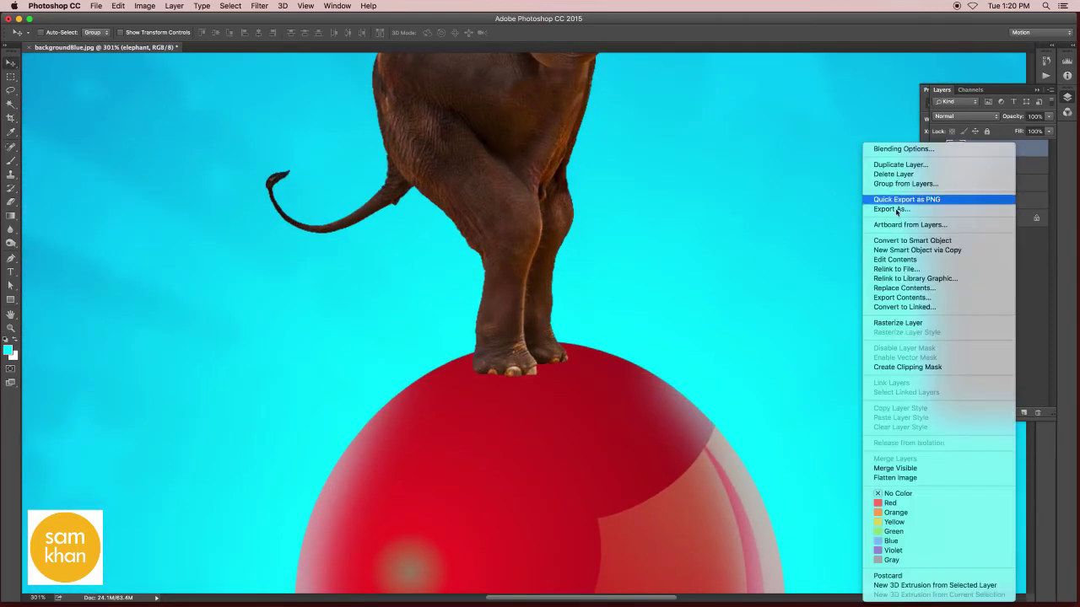
left_click(915, 323)
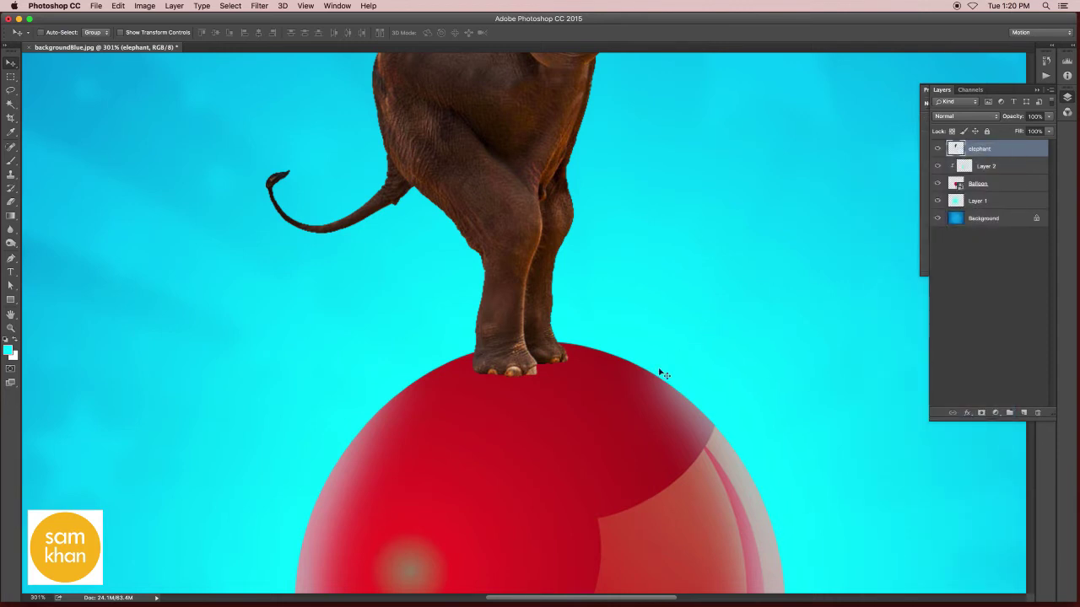
key("m")
left_click_drag(635, 388, 437, 282)
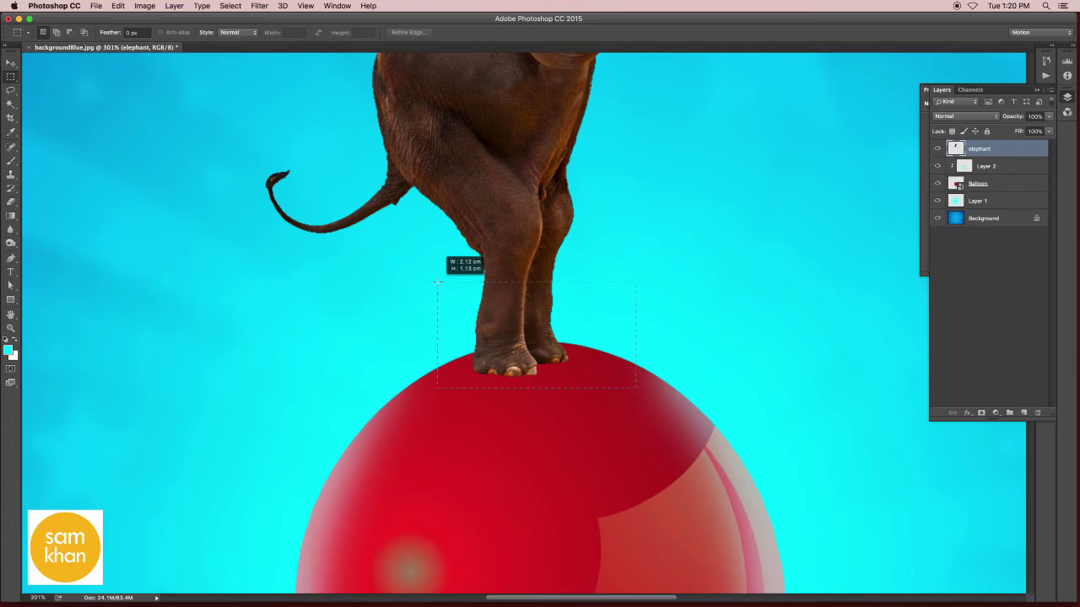
Warp the selected feet to follow the balloon's curve, then deselect
key("ctrl+t")
right_click(549, 307)
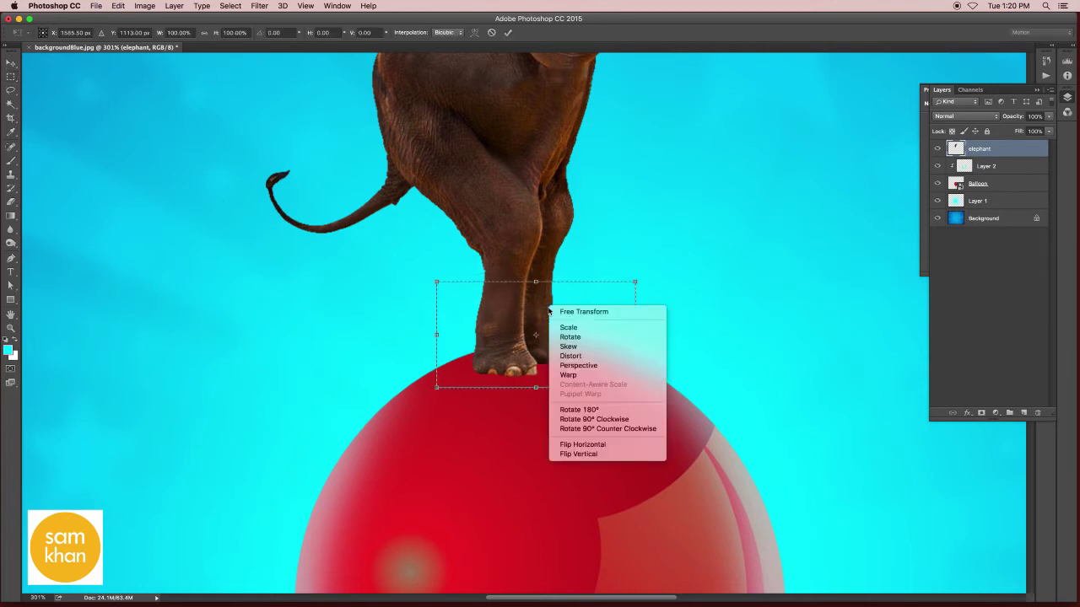
left_click(590, 380)
mouse_move(545, 368)
left_mouse_down()
mouse_move(542, 352)
mouse_move(530, 359)
mouse_move(569, 340)
mouse_move(494, 361)
left_mouse_up()
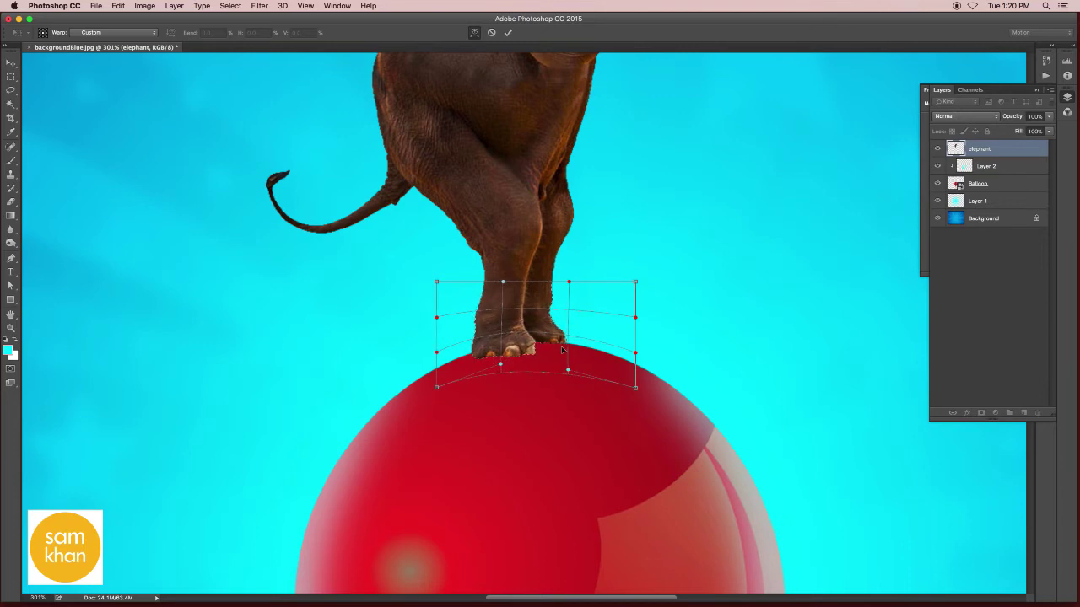
key("Return")
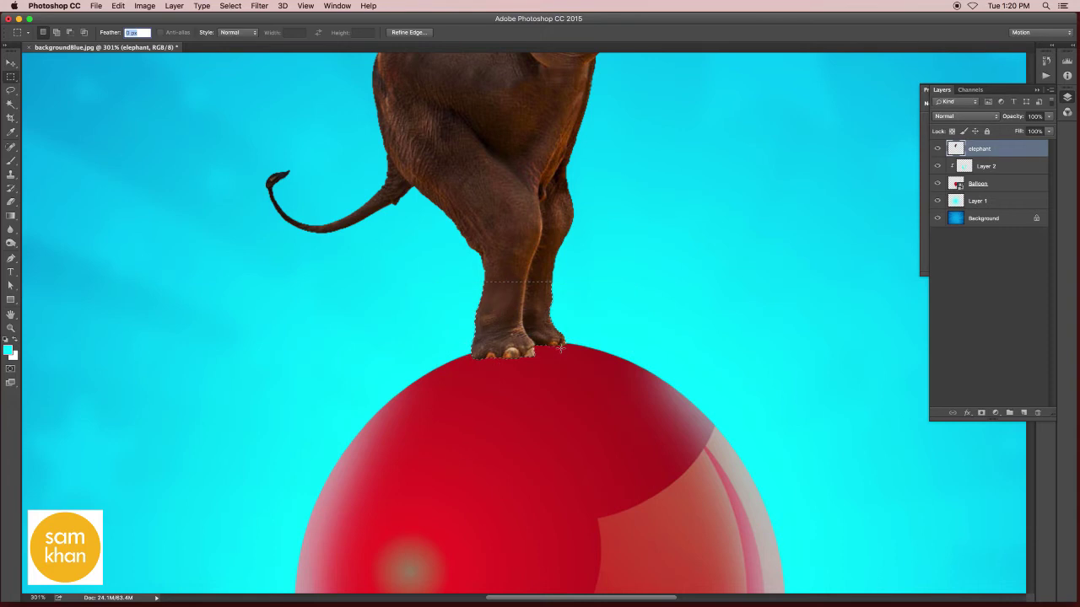
key("ctrl+d")
key("Return")
key("Return")
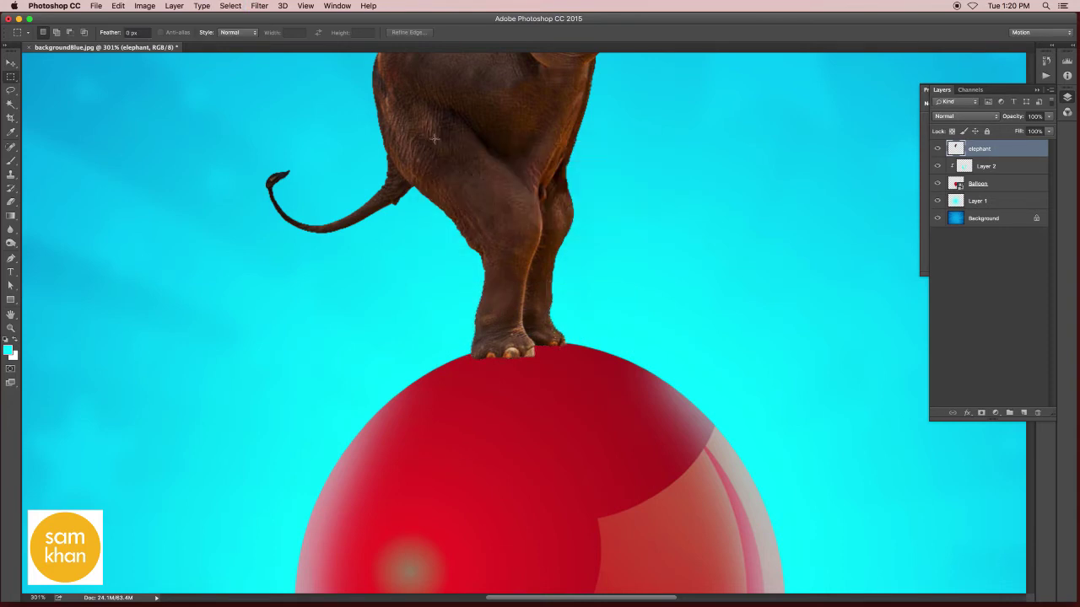
left_click(10, 62)
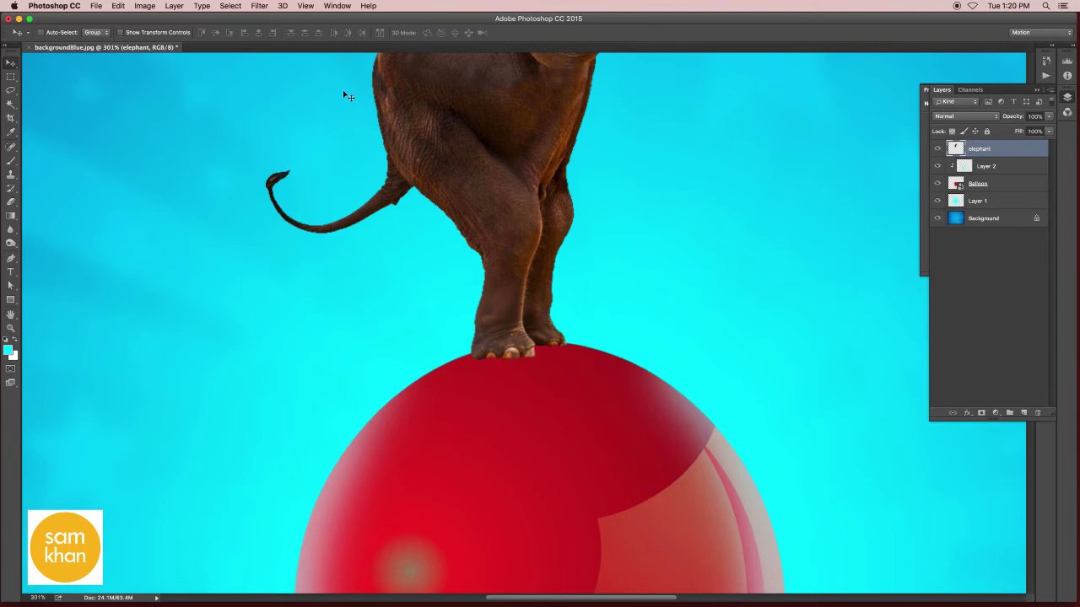
On a new layer, paint a black shadow with a flat elliptical brush sized 128 px
left_click(1007, 168)
left_click(1025, 413)
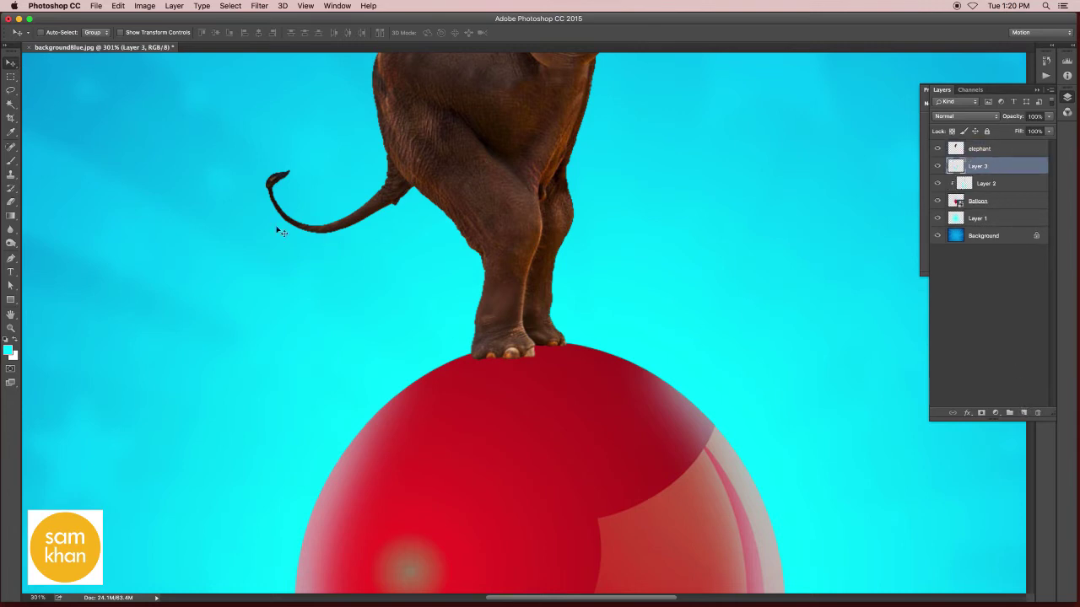
left_click(10, 161)
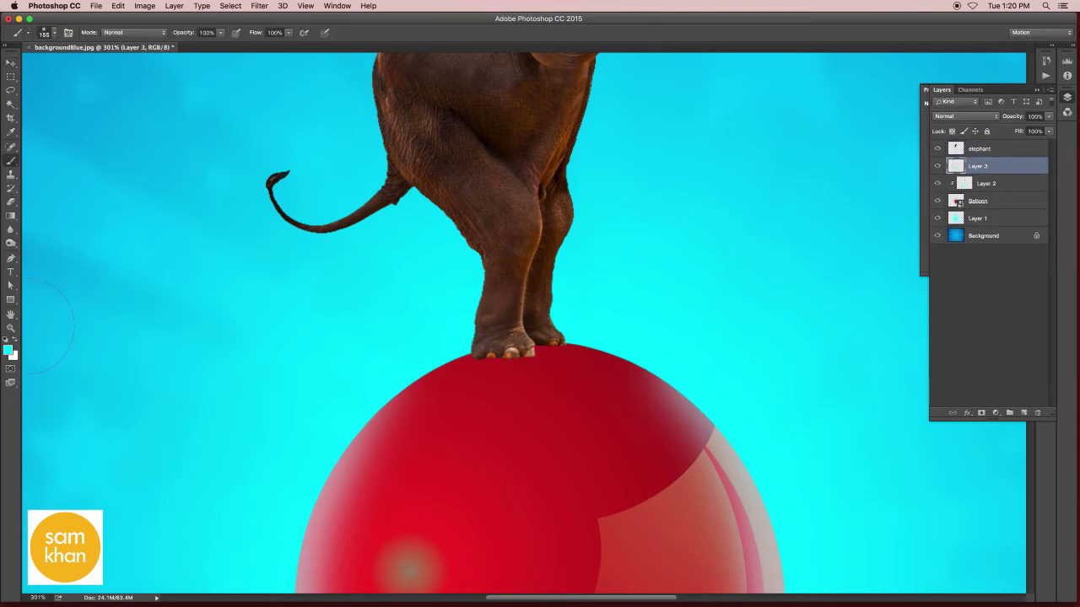
left_click(10, 349)
left_click_drag(696, 390, 614, 434)
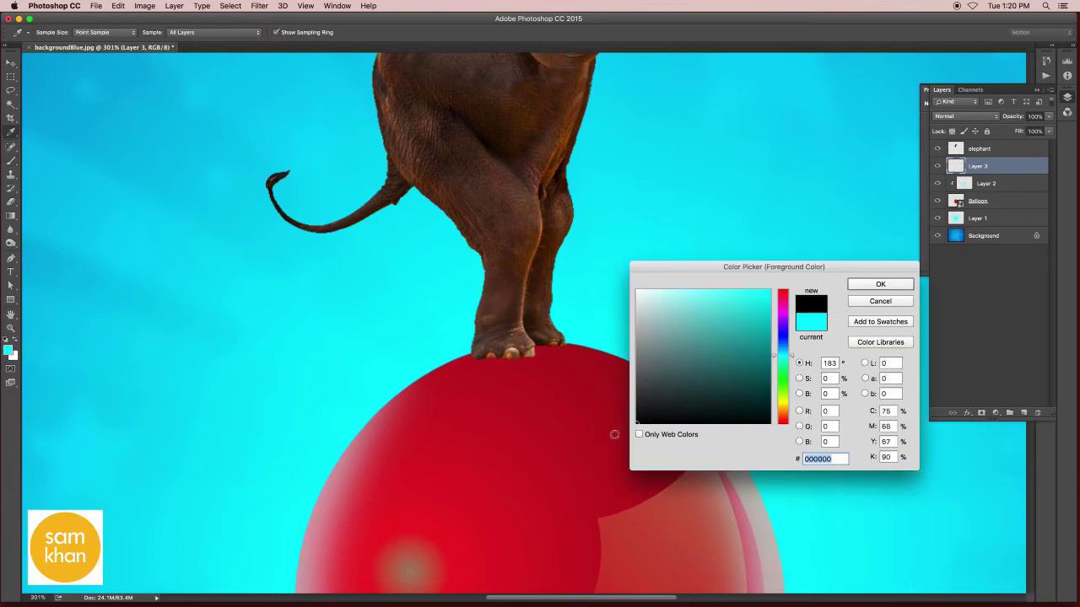
left_click(864, 288)
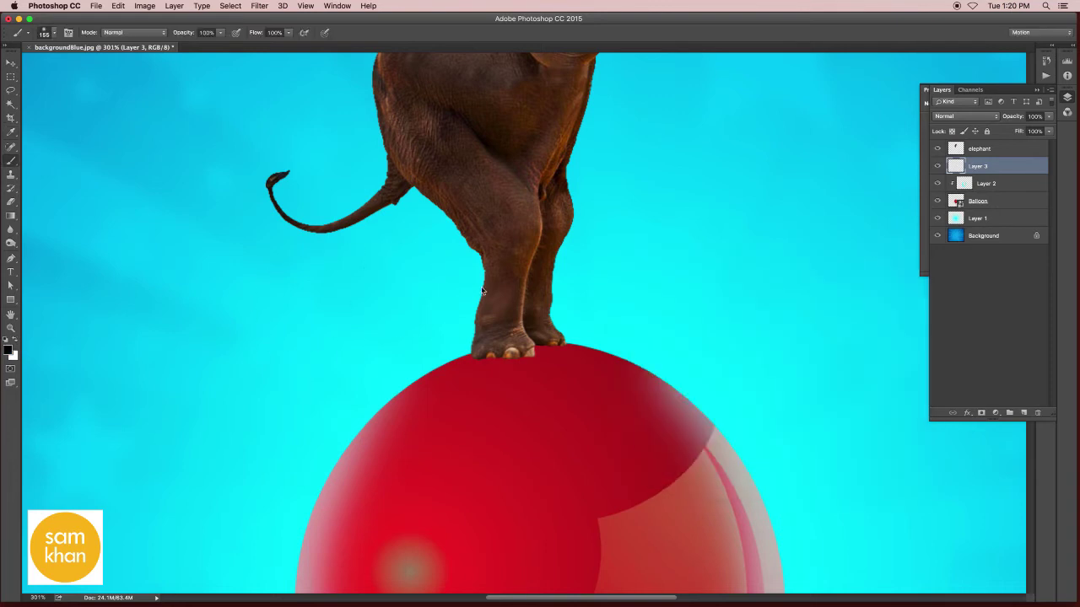
right_click(509, 315)
left_click_drag(511, 329, 512, 321)
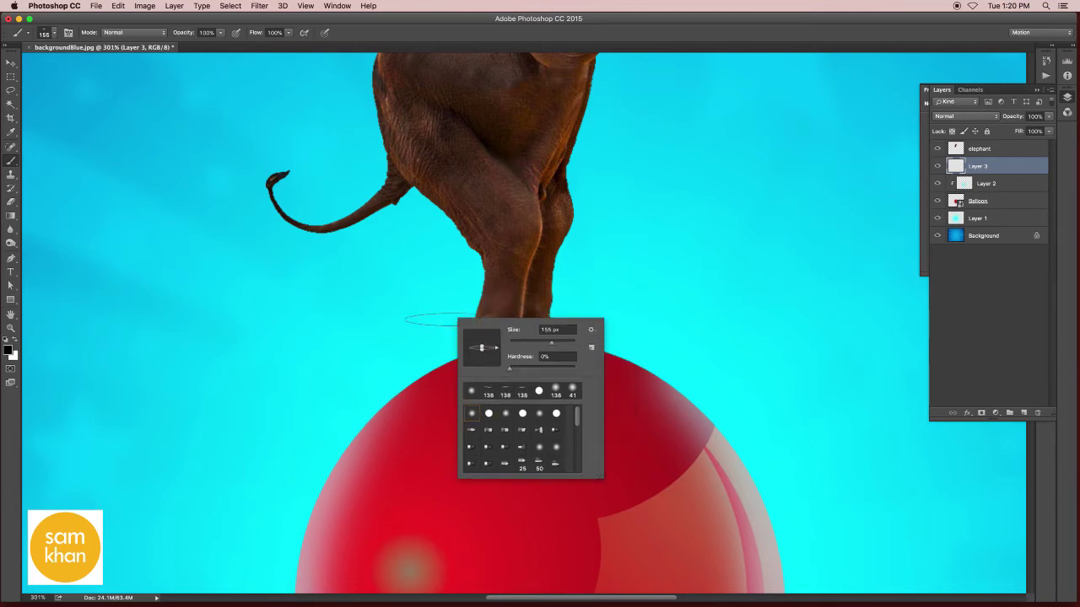
left_click(397, 351)
key("super+z")
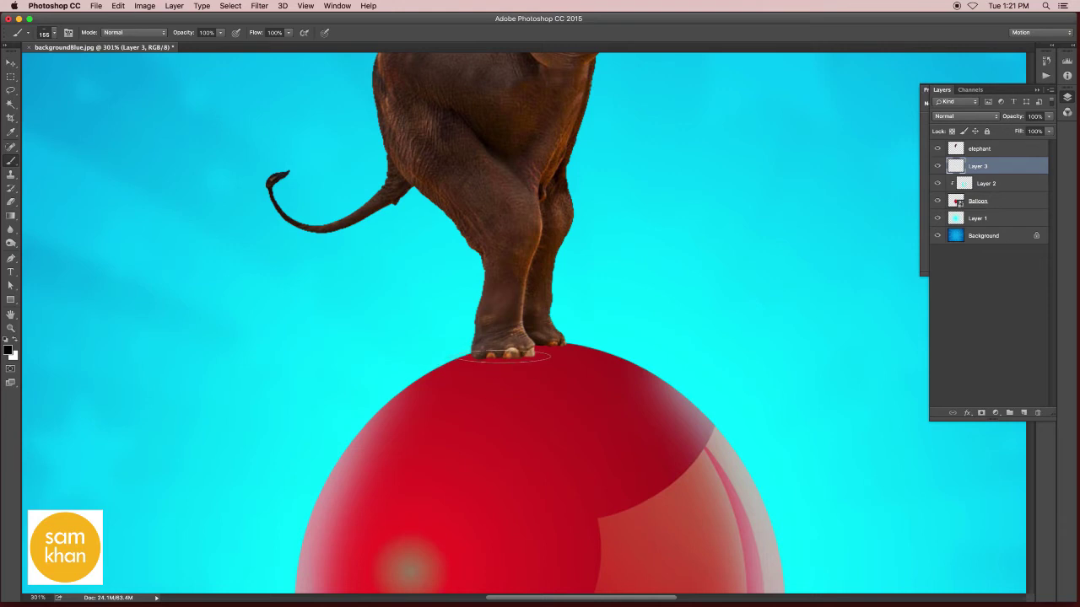
left_click_drag(504, 356, 499, 357)
Tilt the shadow slightly to match the balloon's curve
key("v")
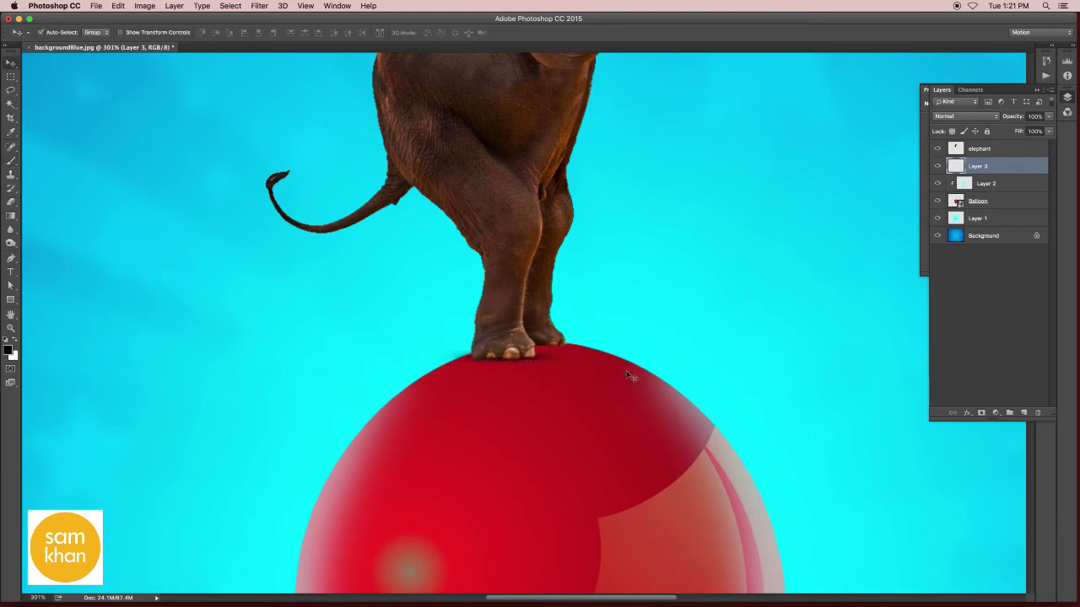
key("super+t")
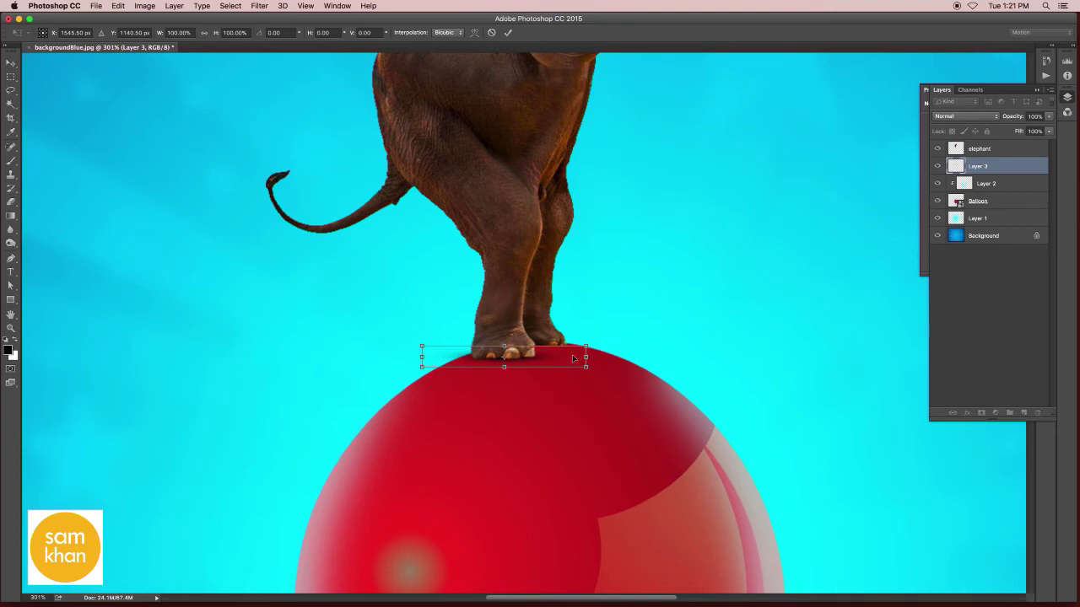
left_click_drag(594, 368, 594, 364)
key("Return")
scroll(563, 361, "up", 5)
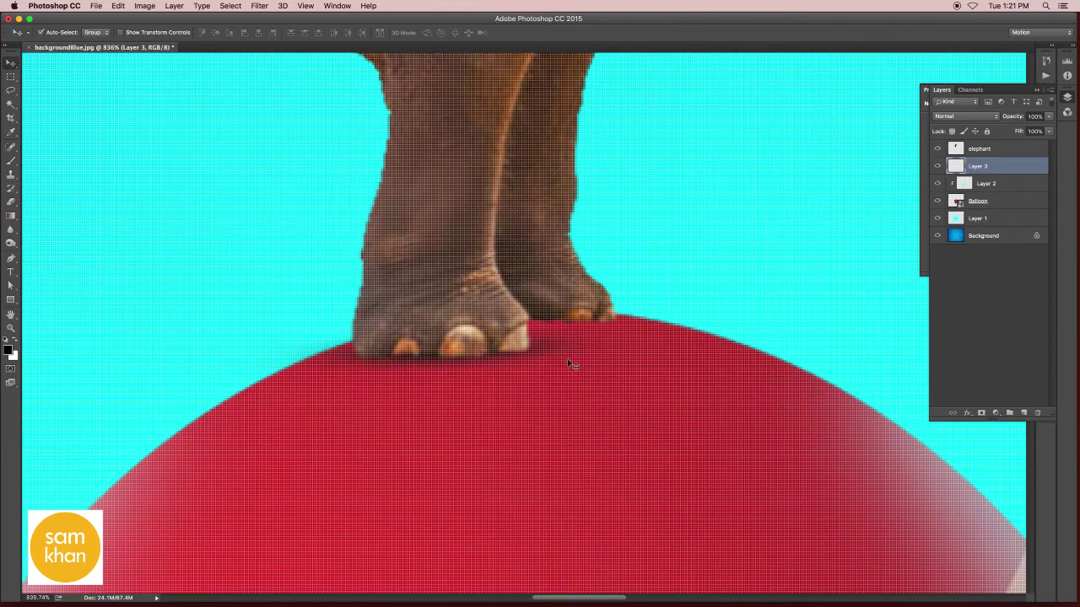
scroll(558, 356, "down", 3)
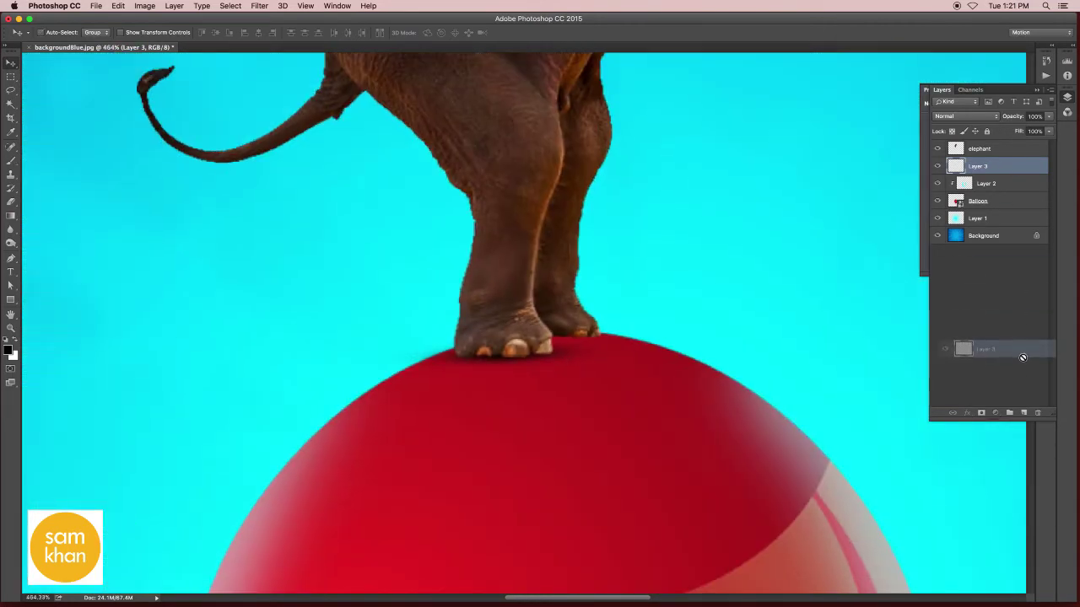
Duplicate the shadow layer and rotate the copy about 6.7° under the feet
left_click_drag(1013, 167, 1023, 413)
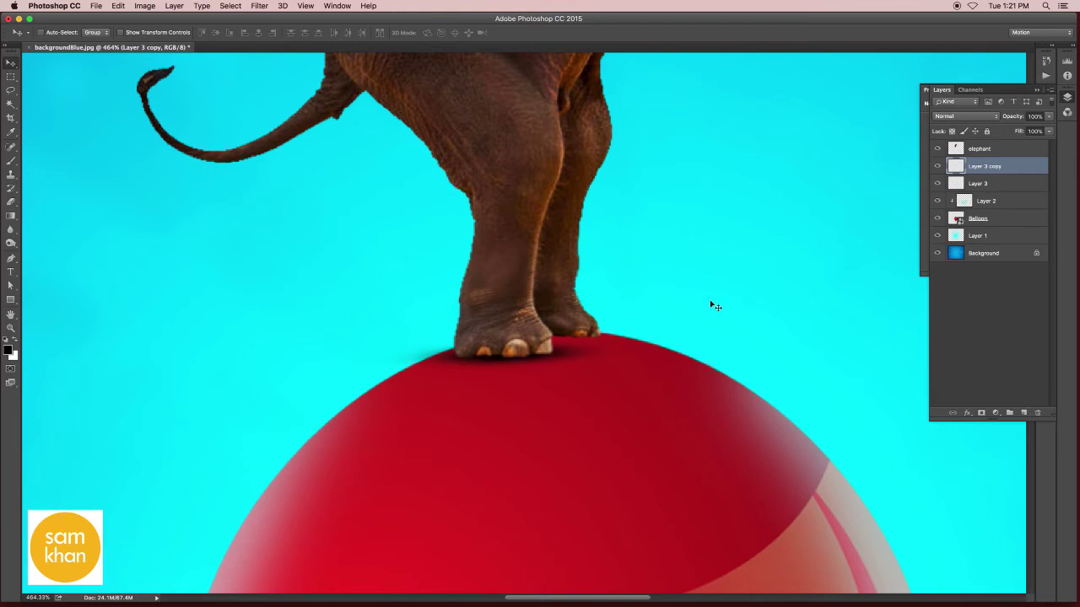
left_click_drag(629, 322, 653, 319)
left_click_drag(653, 319, 722, 329)
key("ctrl+t")
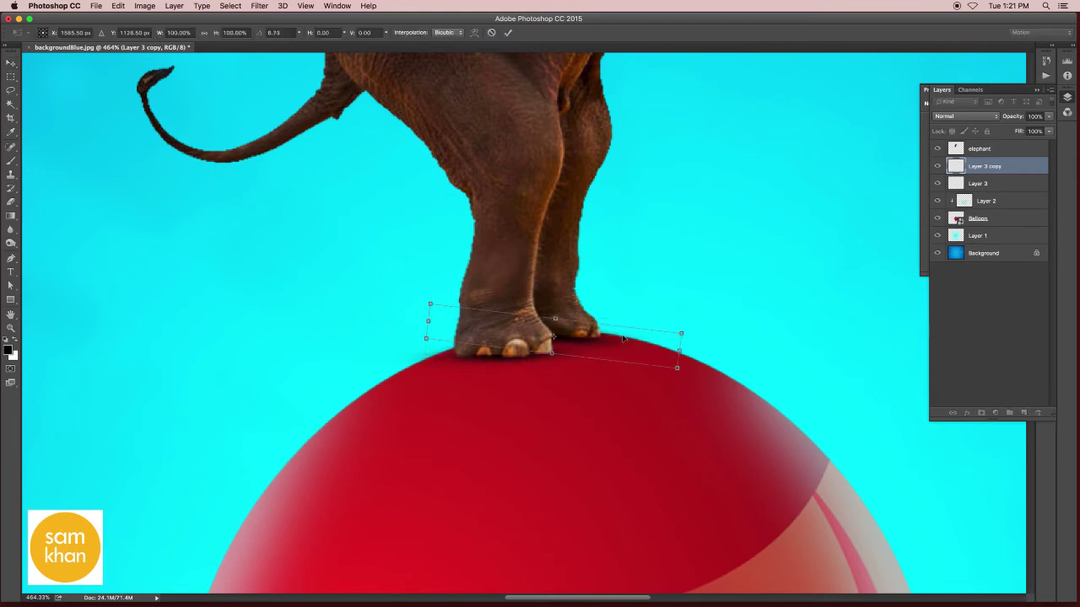
mouse_move(624, 340)
left_mouse_down()
mouse_move(665, 346)
mouse_move(625, 345)
left_mouse_up()
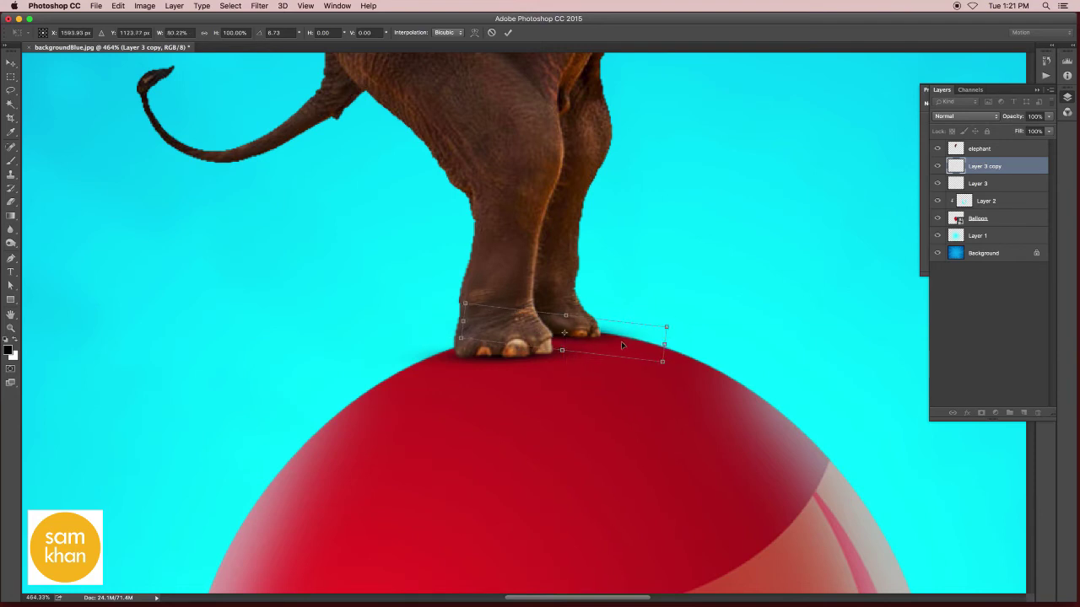
key("Return")
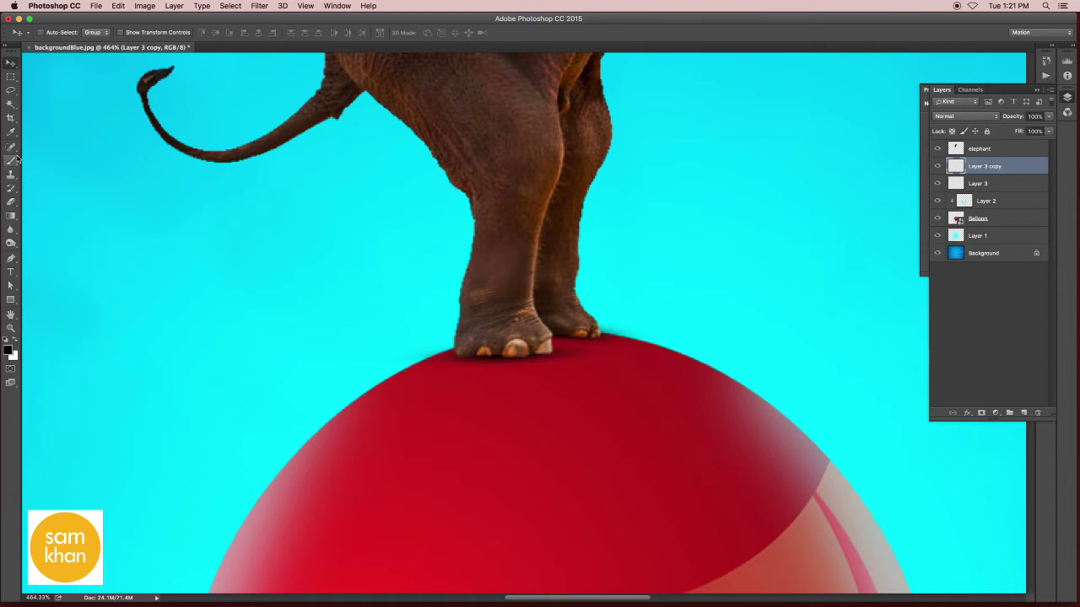
Set the Eraser brush size to 55 px
left_click(11, 201)
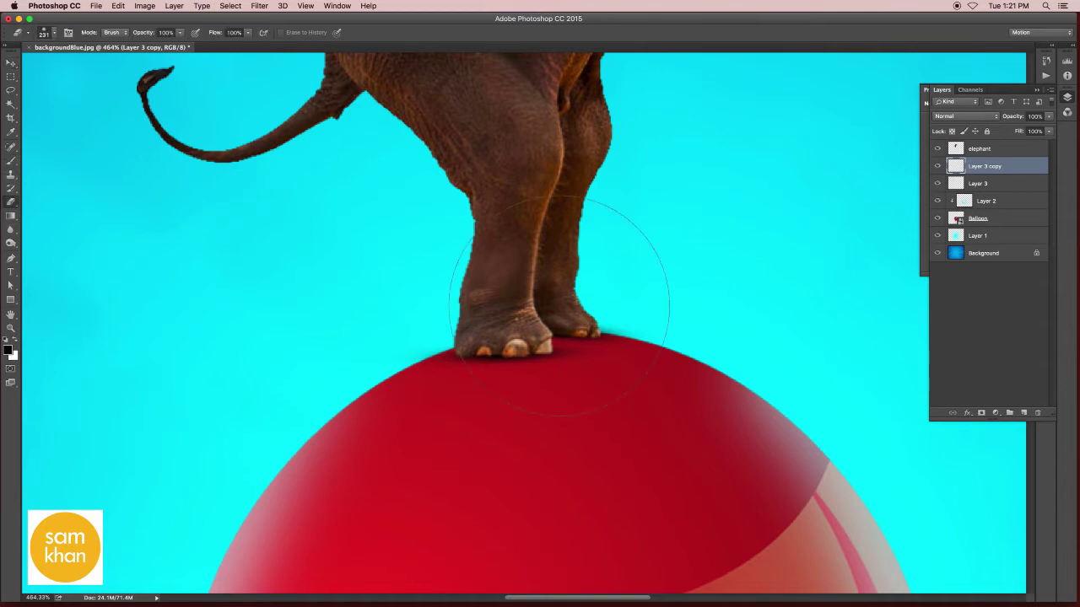
right_click(700, 343)
left_click(776, 369)
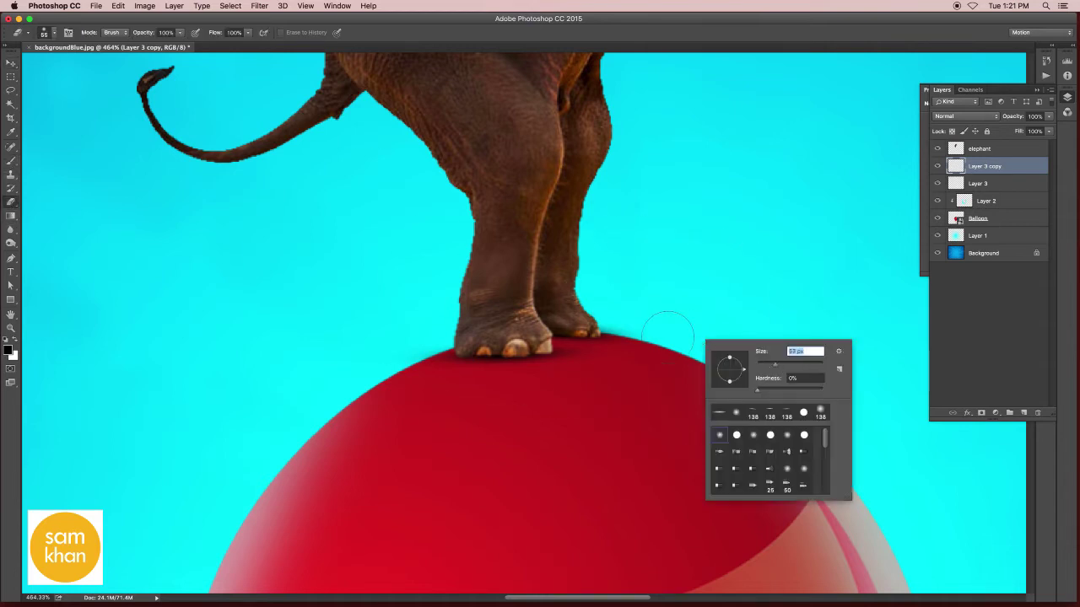
key("Return")
key("v")
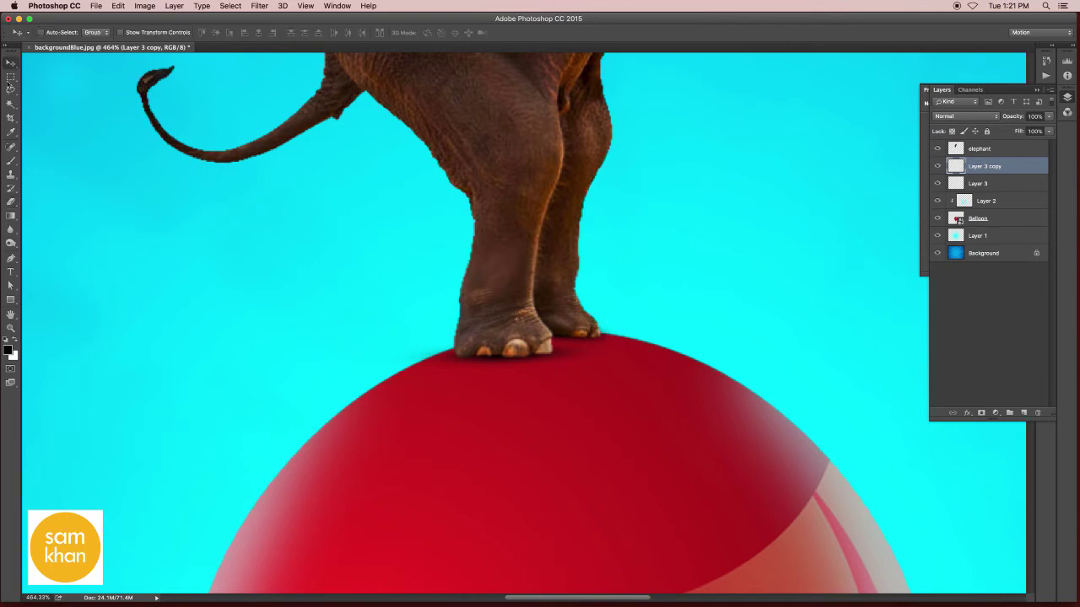
scroll(642, 293, "down", 5)
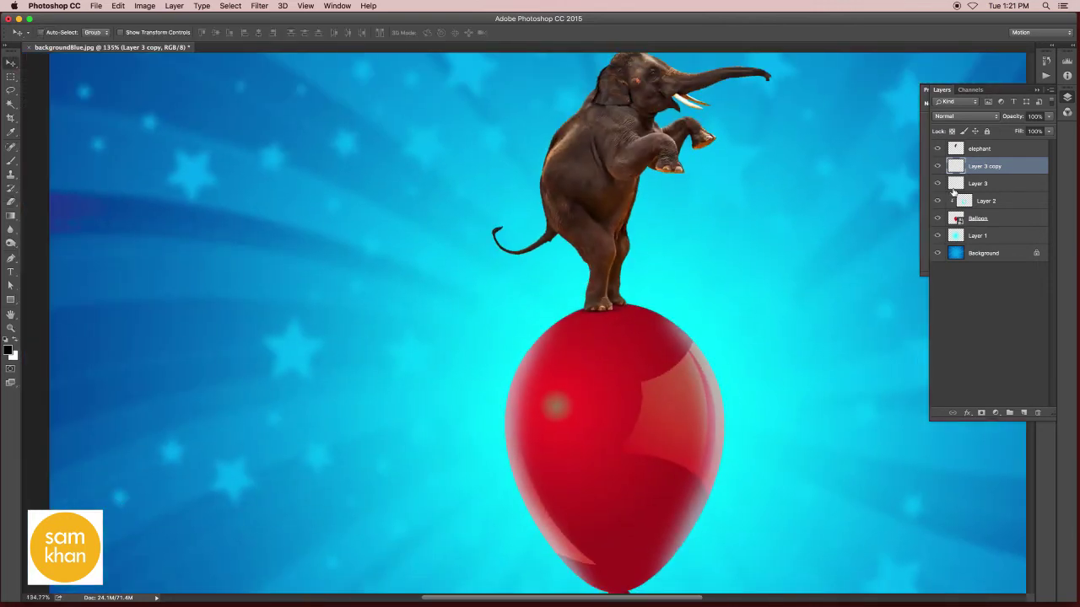
Duplicate the elephant, flip the copy vertically and align its feet with the real feet
left_click_drag(981, 152, 1023, 412)
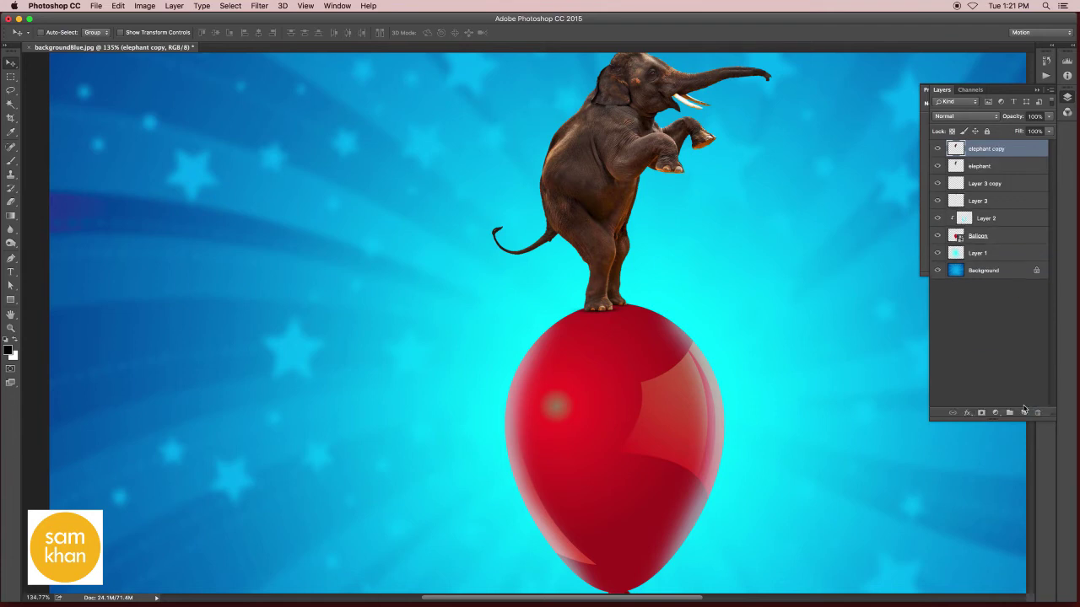
left_click_drag(618, 142, 614, 348)
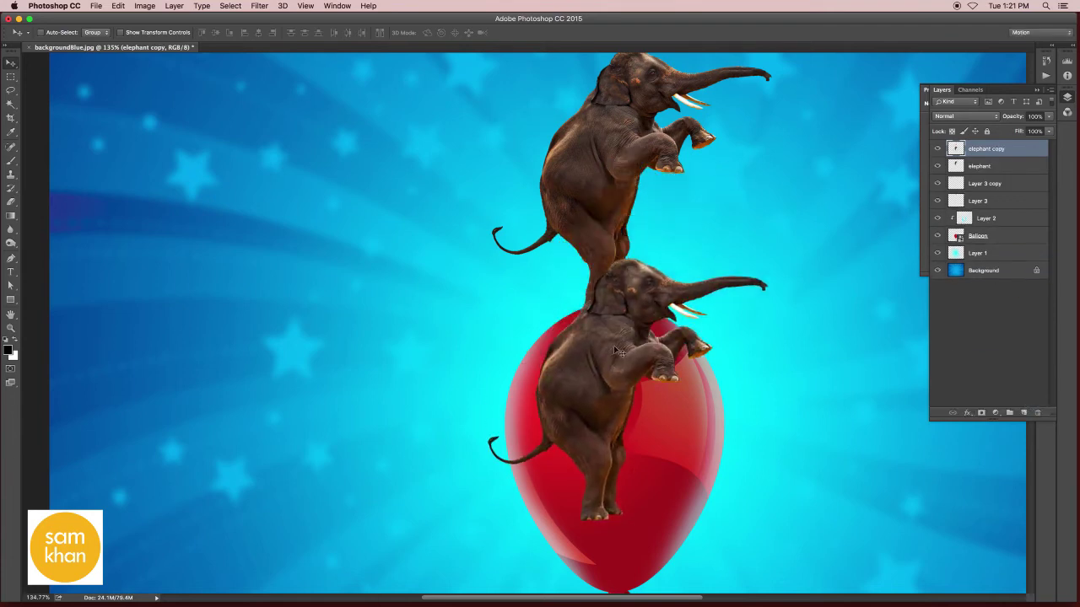
key("ctrl+t")
right_click(614, 348)
left_click(648, 490)
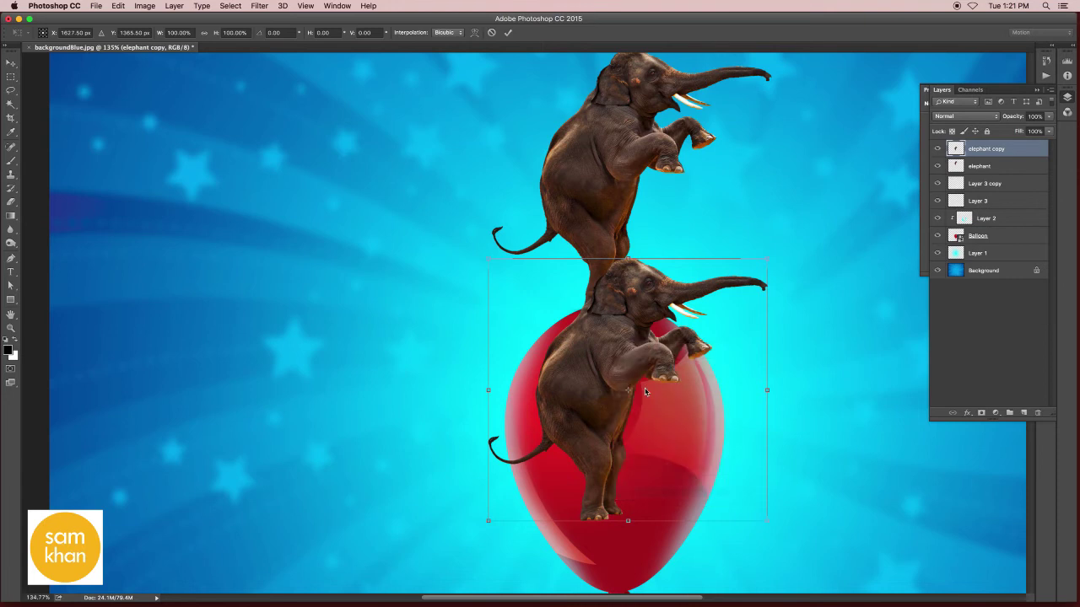
mouse_move(607, 319)
left_mouse_down()
mouse_move(623, 348)
mouse_move(623, 333)
left_mouse_up()
scroll(614, 337, "up", 5)
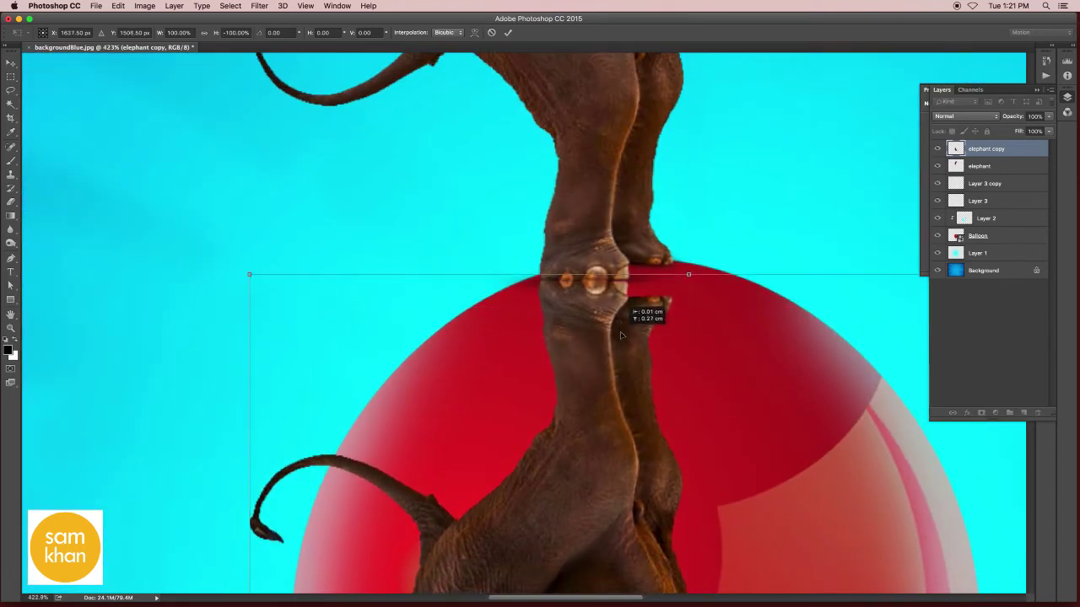
scroll(631, 341, "down", 3)
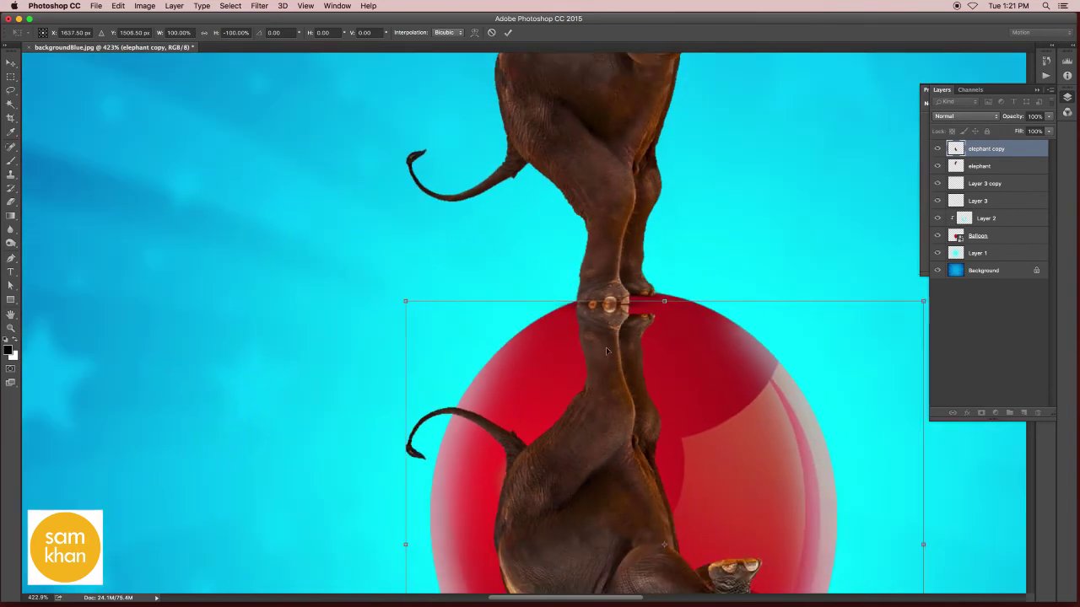
left_click(508, 32)
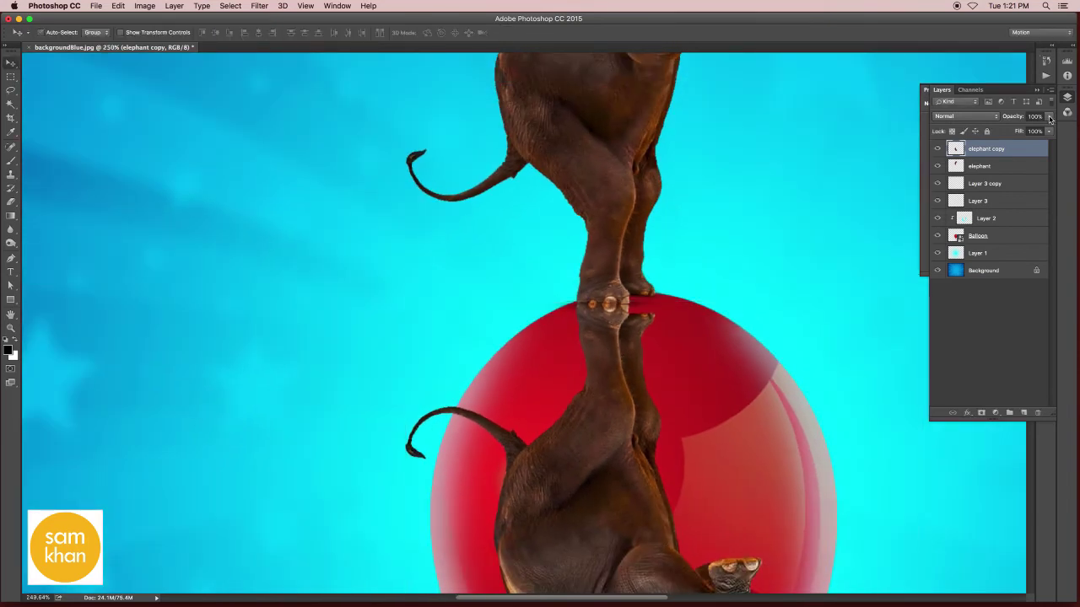
Lower the reflection to 14% opacity and nudge it to meet the feet
left_click_drag(1051, 119, 1011, 131)
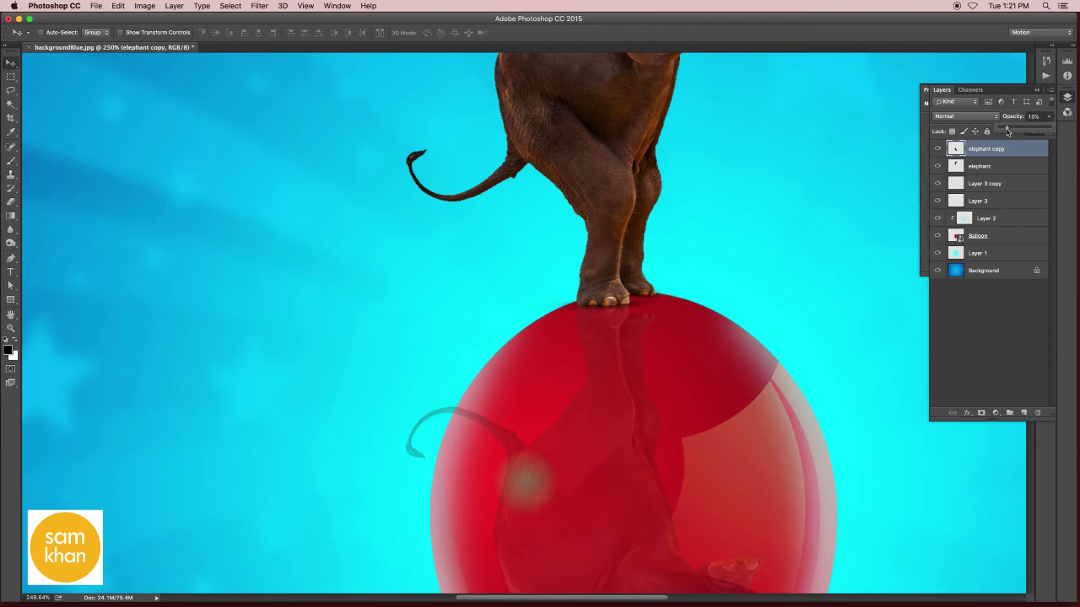
left_click_drag(795, 195, 666, 135)
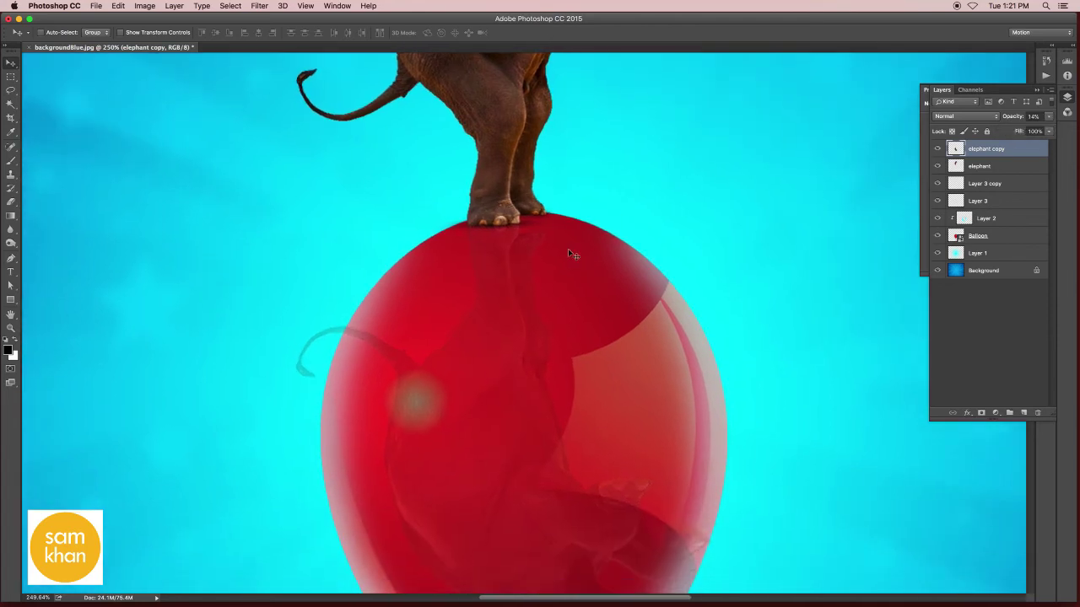
left_click_drag(570, 253, 563, 211)
left_click(487, 245, "ctrl")
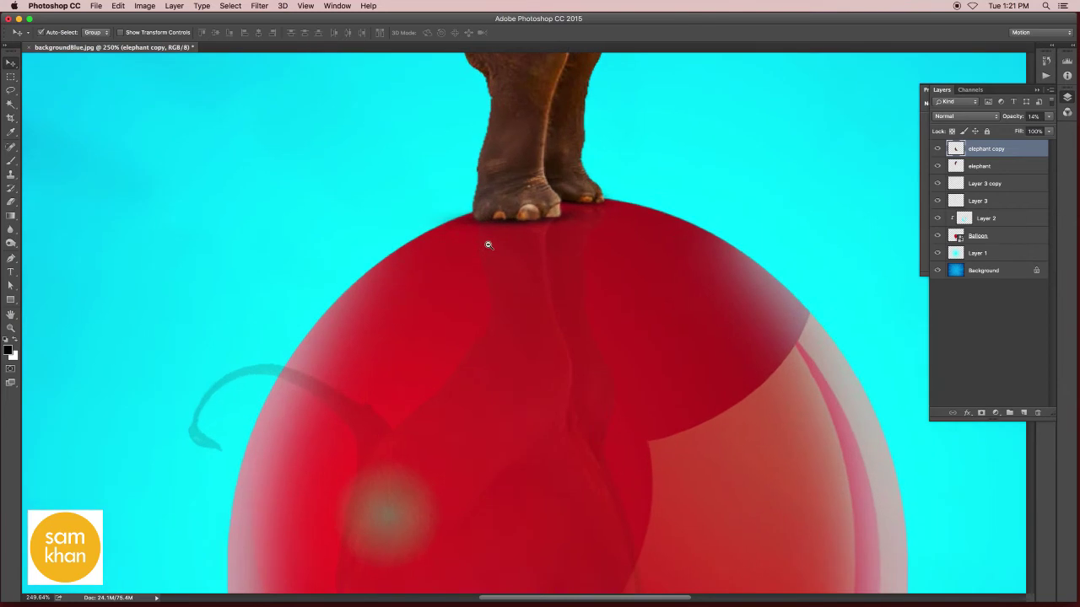
Add a layer mask with a black-to-white gradient fading the reflection down the balloon
left_click(981, 412)
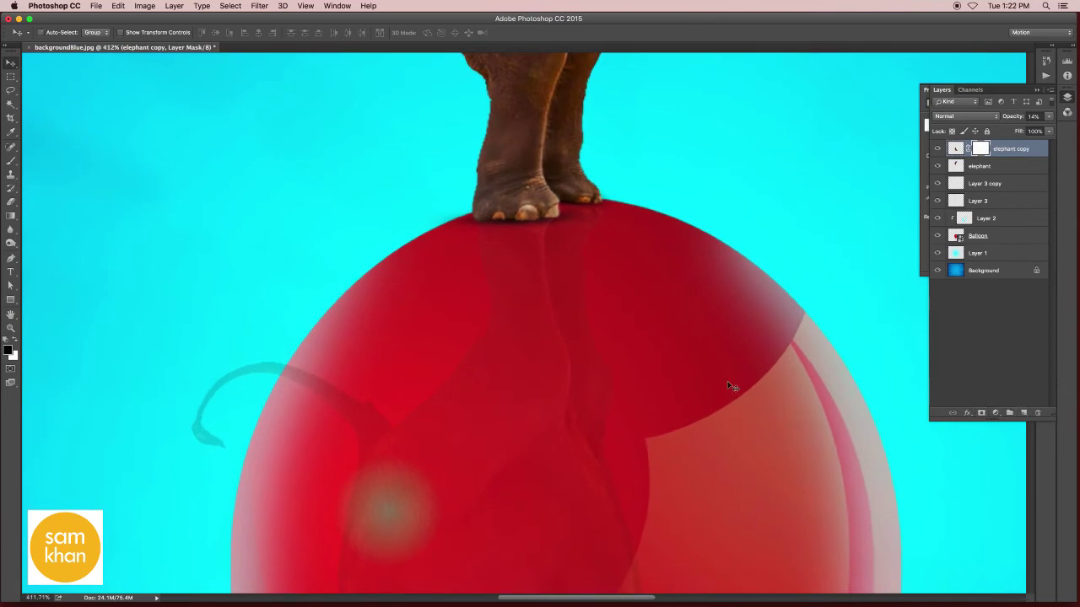
scroll(537, 369, "down", 3)
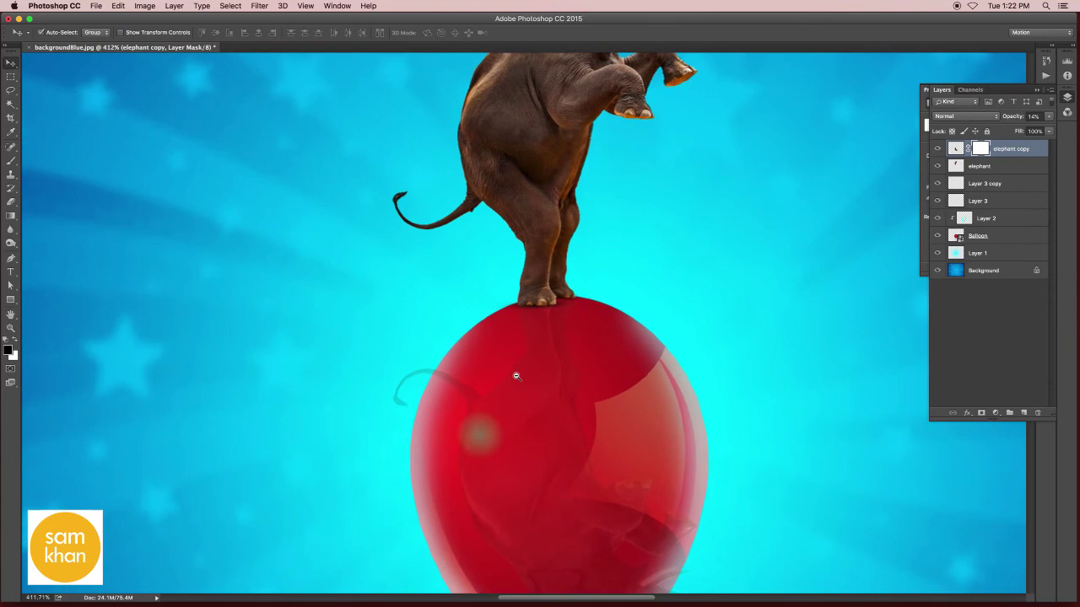
left_click(11, 216)
left_click(77, 34)
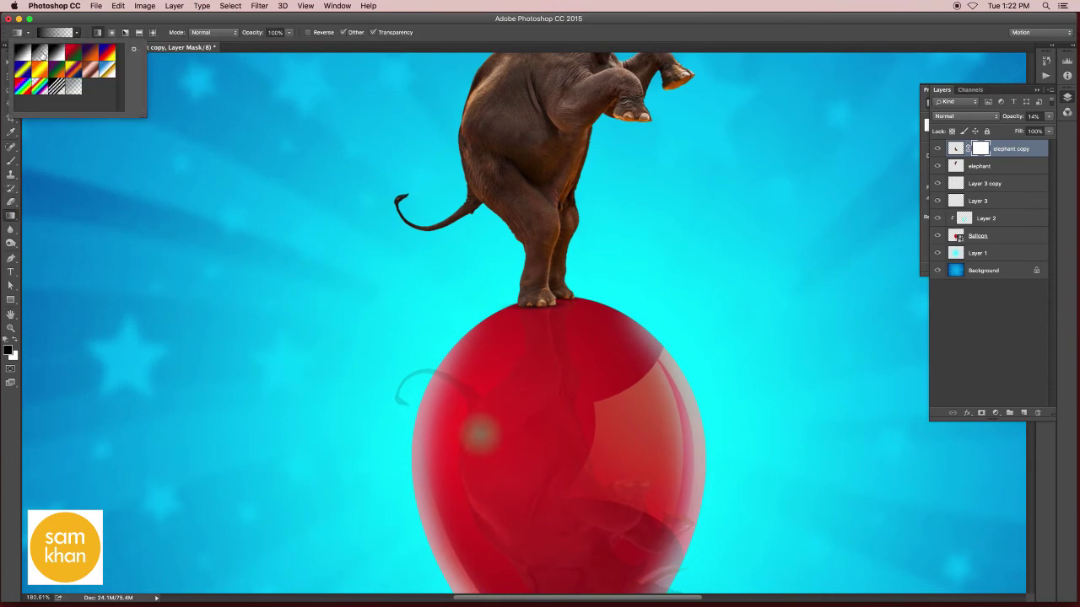
left_click_drag(549, 453, 545, 319)
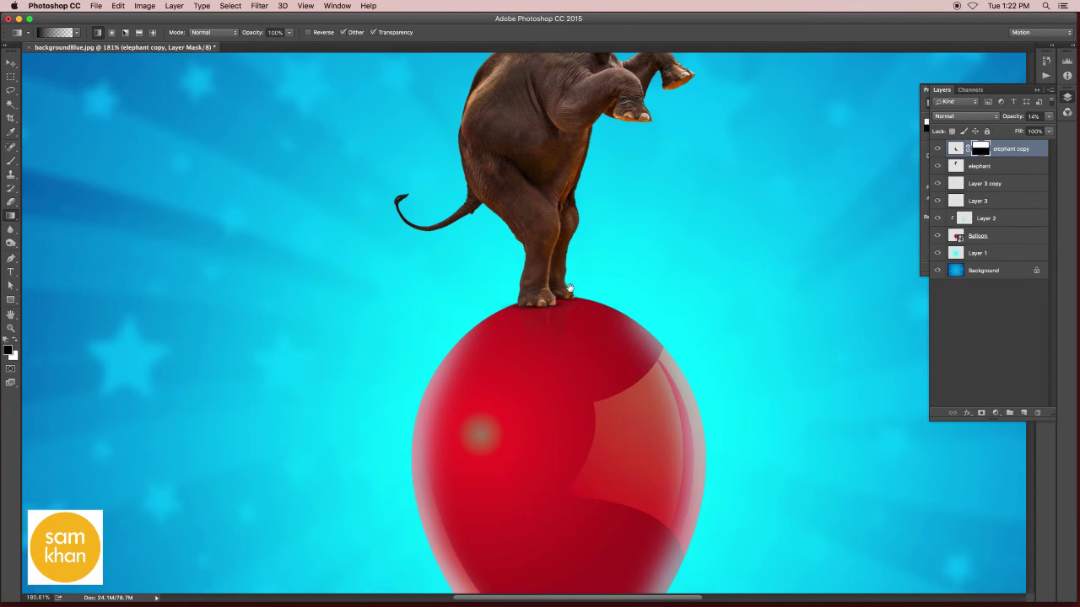
scroll(569, 288, "up", 5)
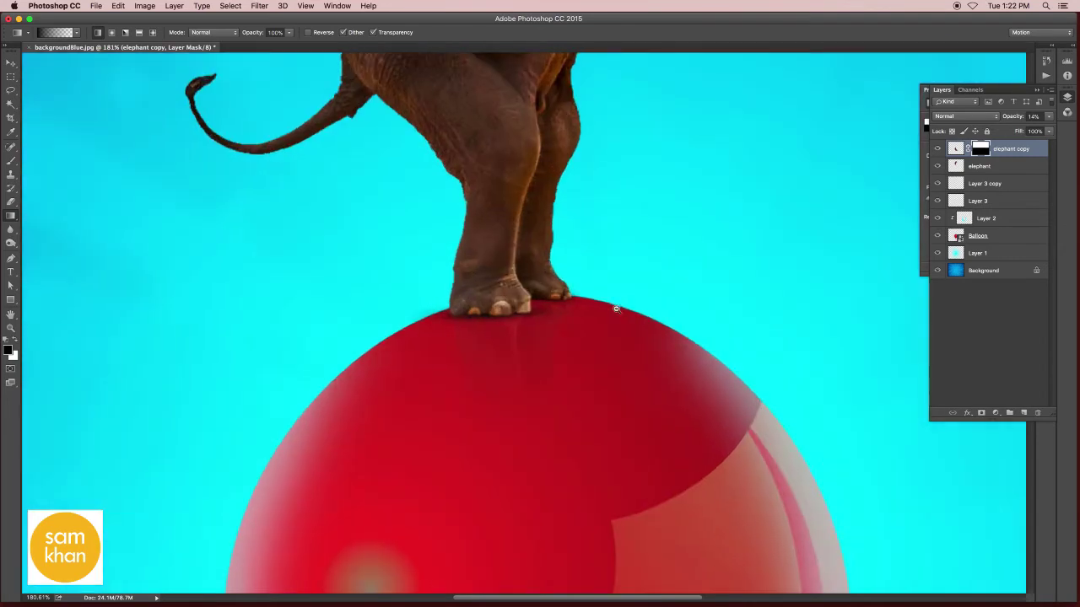
Show the reflection again and zoom out to compare the elephant and balloon
left_click(11, 160)
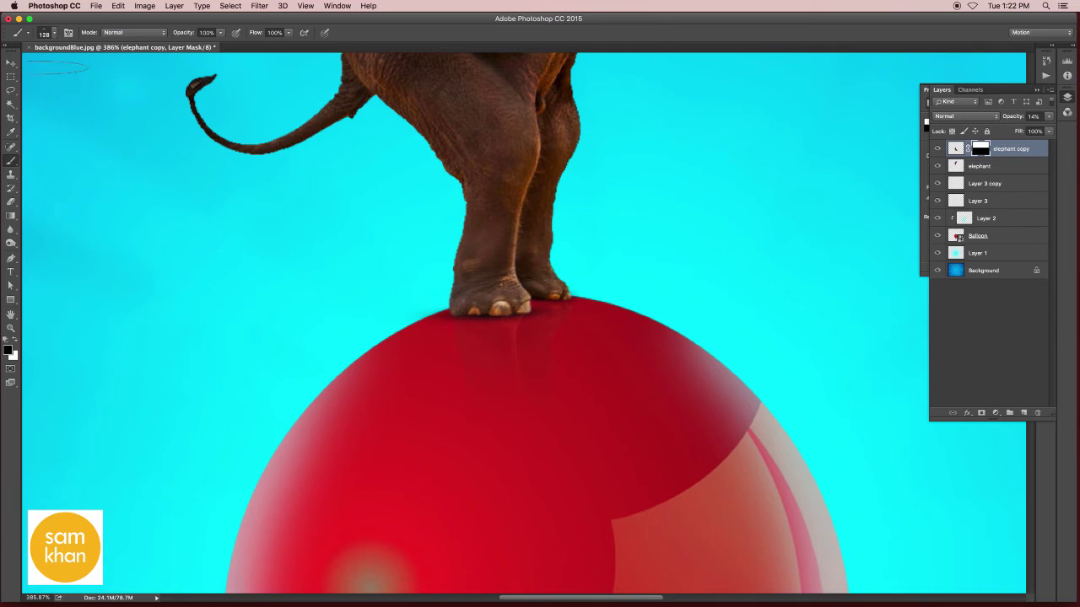
left_click(11, 63)
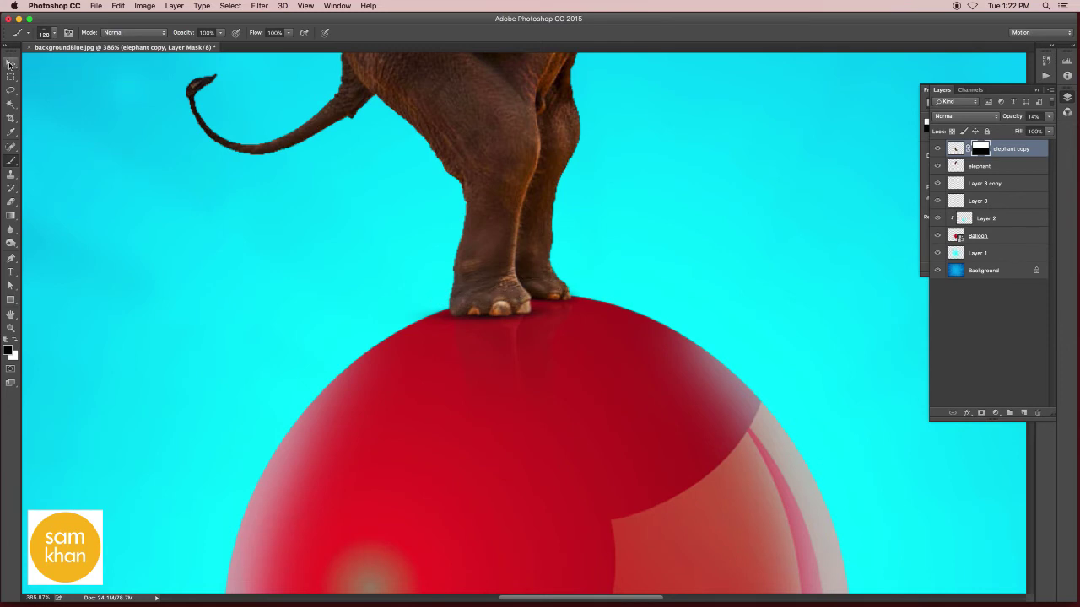
left_click(938, 149)
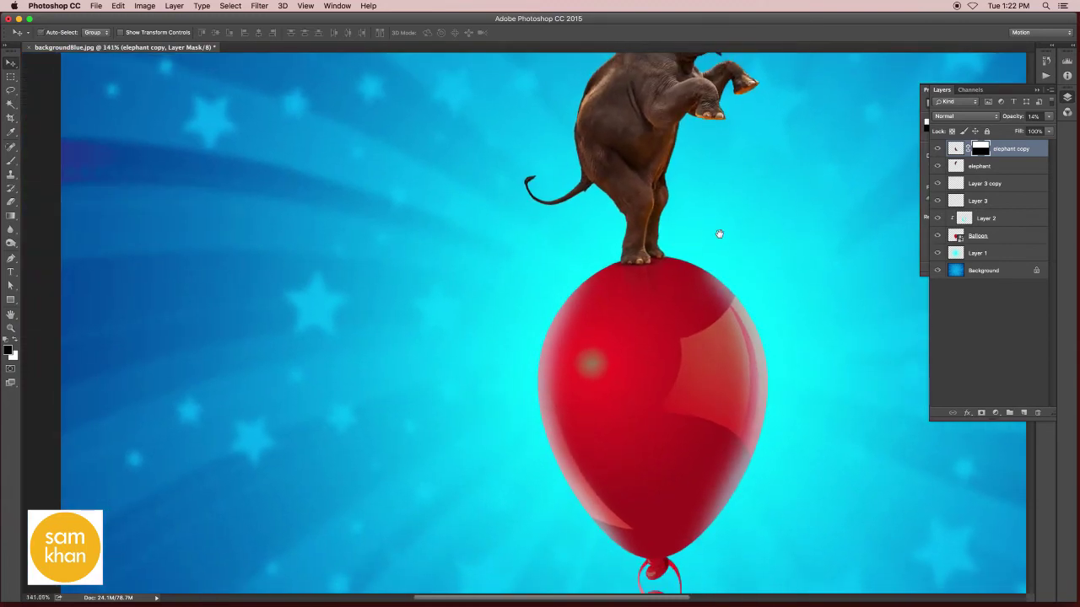
left_click_drag(719, 235, 813, 250)
left_click(978, 167)
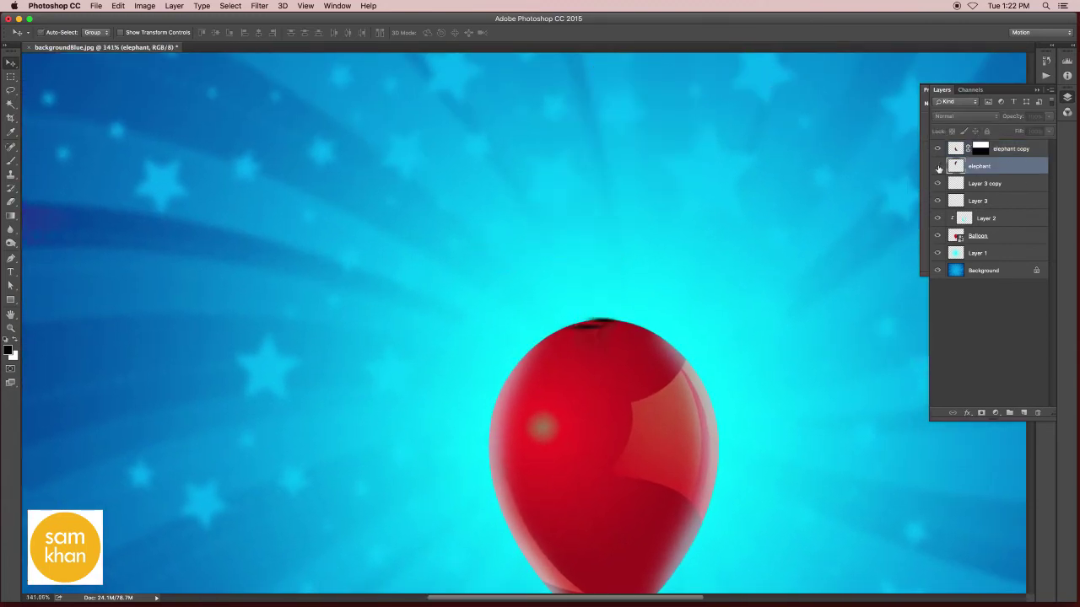
Add a new layer clipped to the elephant and sample the balloon's red as foreground colour
left_click(1020, 412)
left_click(996, 174, "alt")
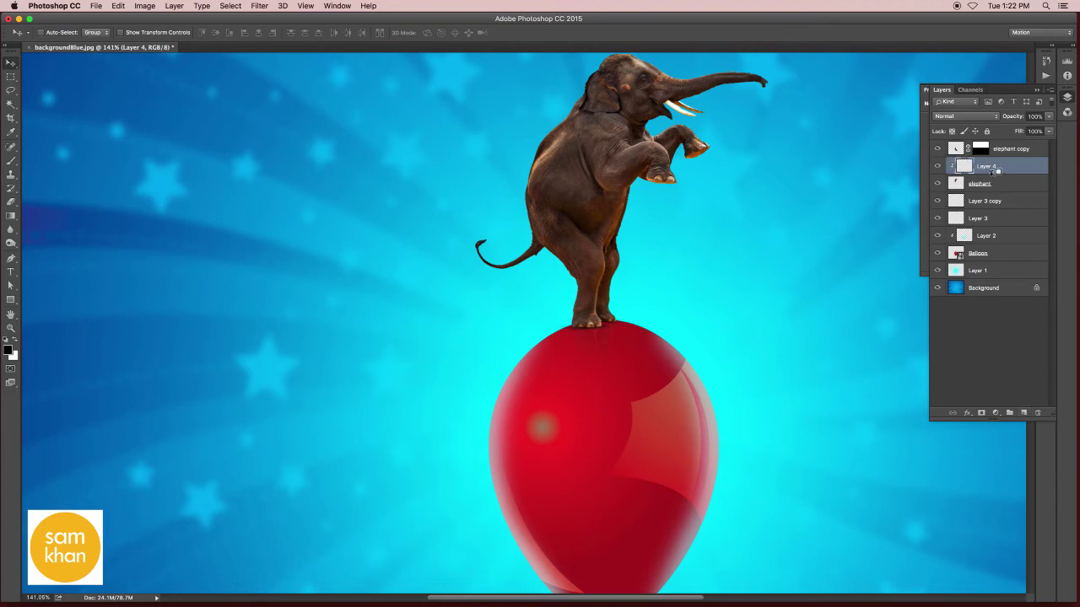
left_click(11, 168)
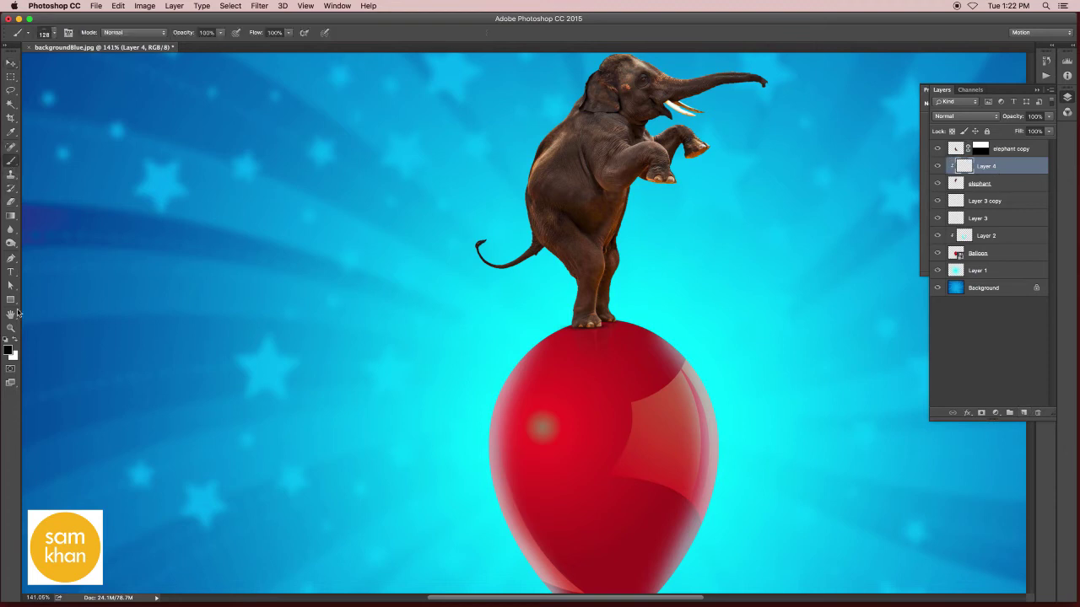
left_click(8, 348)
left_click(599, 364)
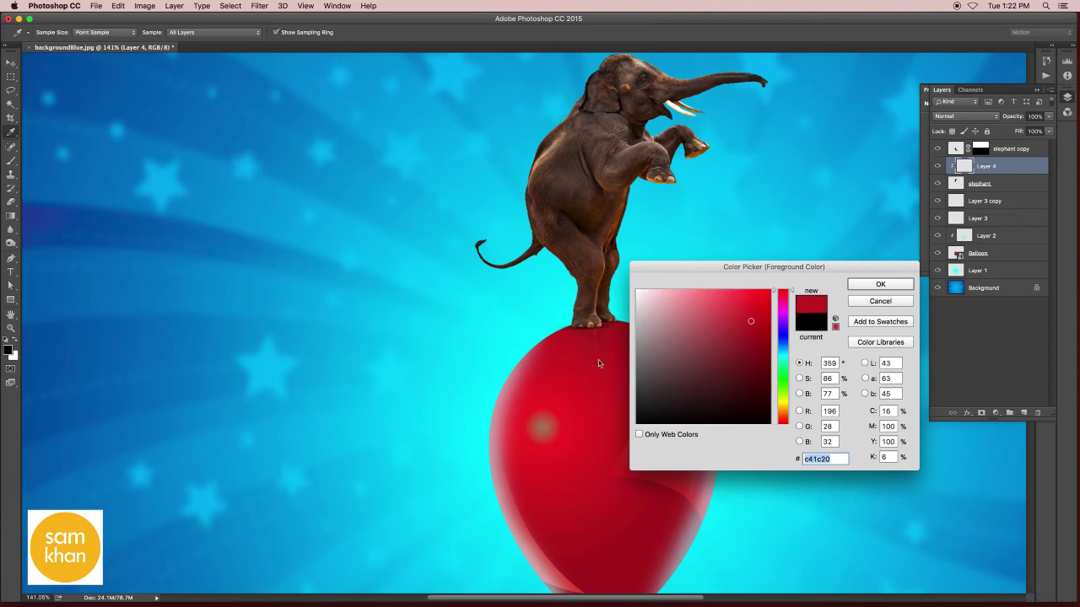
left_click(880, 284)
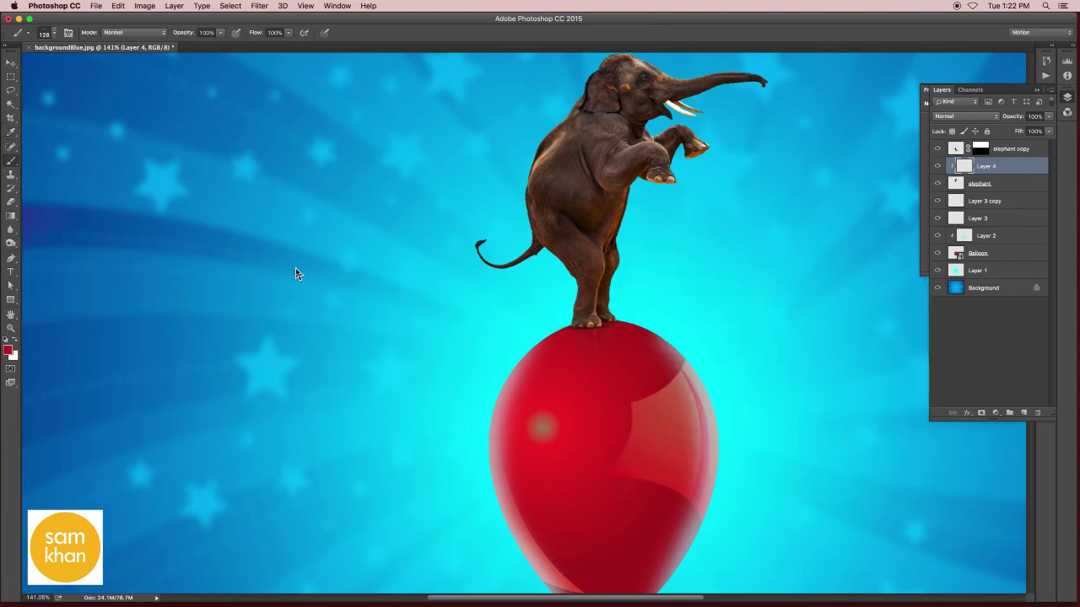
Choose a soft round brush tip and enlarge it to 186 px
right_click(295, 273)
left_click(331, 341)
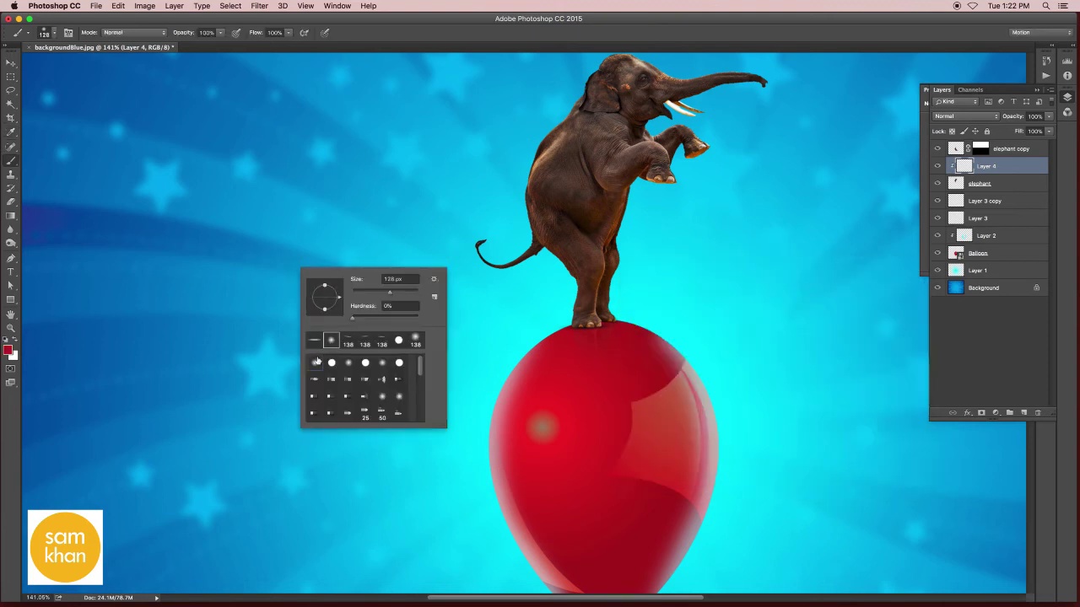
left_click(446, 192)
right_click(461, 212)
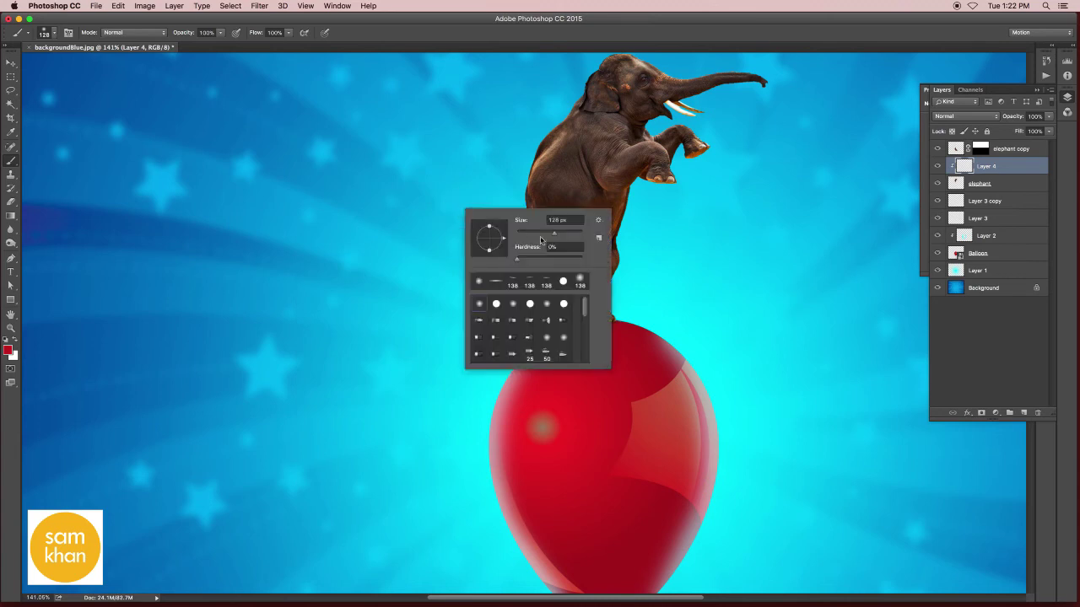
left_click_drag(558, 237, 574, 242)
left_click(708, 259)
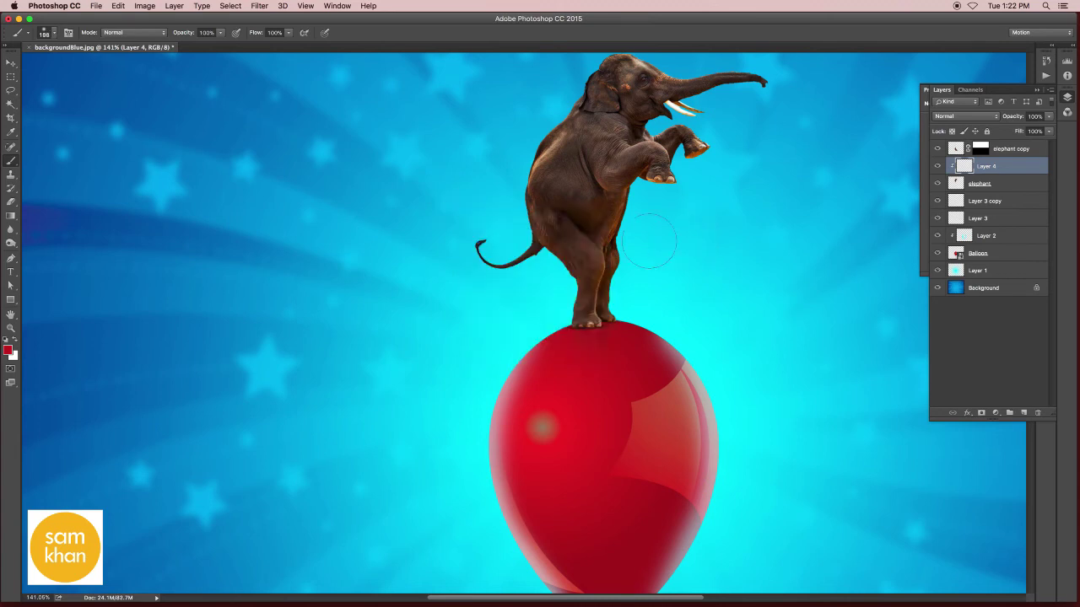
Paint red over the legs, chest and tusks, set Overlay at 53%, and add a clipped layer above
left_click_drag(628, 299, 603, 291)
left_click_drag(641, 228, 703, 168)
left_click_drag(675, 114, 687, 118)
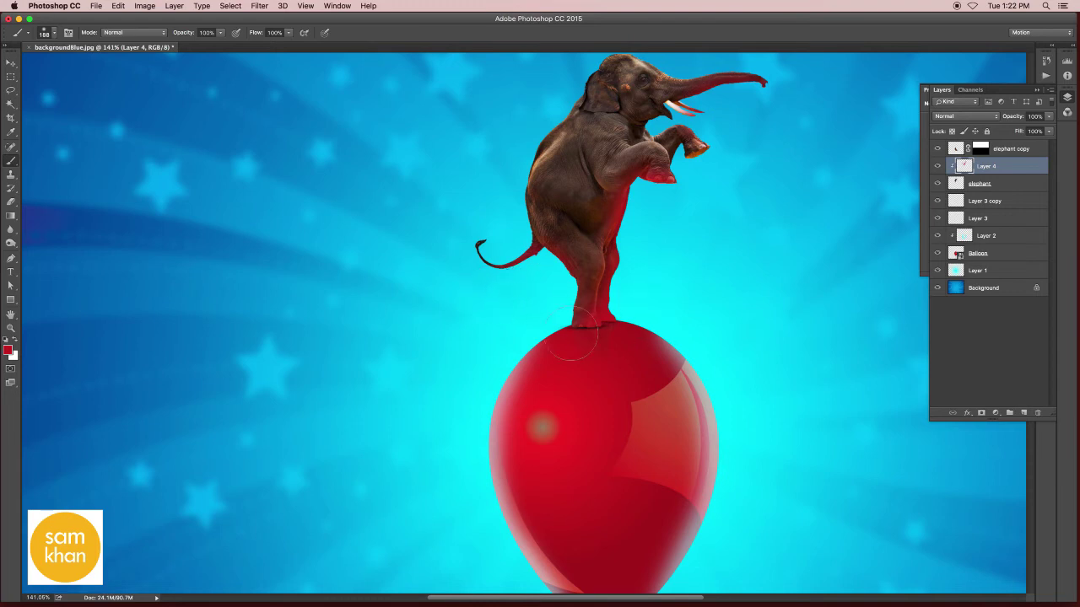
key("v")
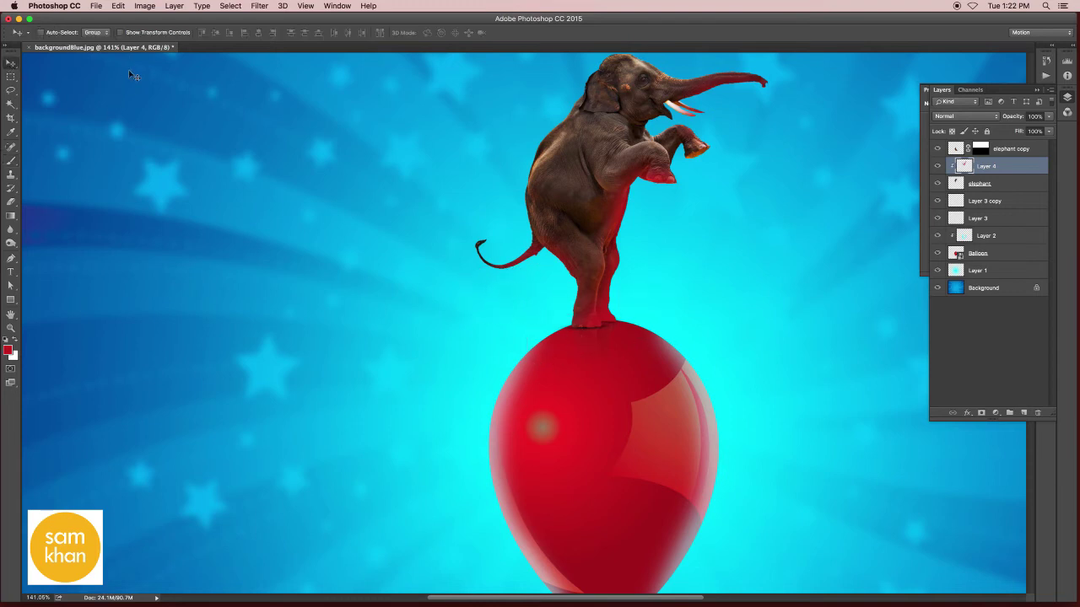
left_click(983, 116)
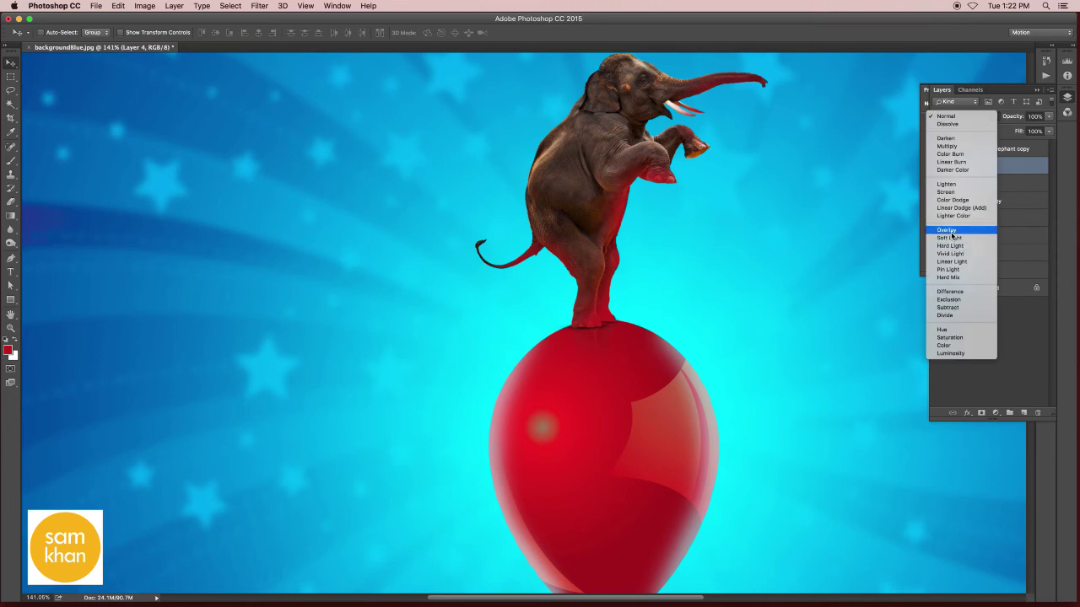
left_click(947, 199)
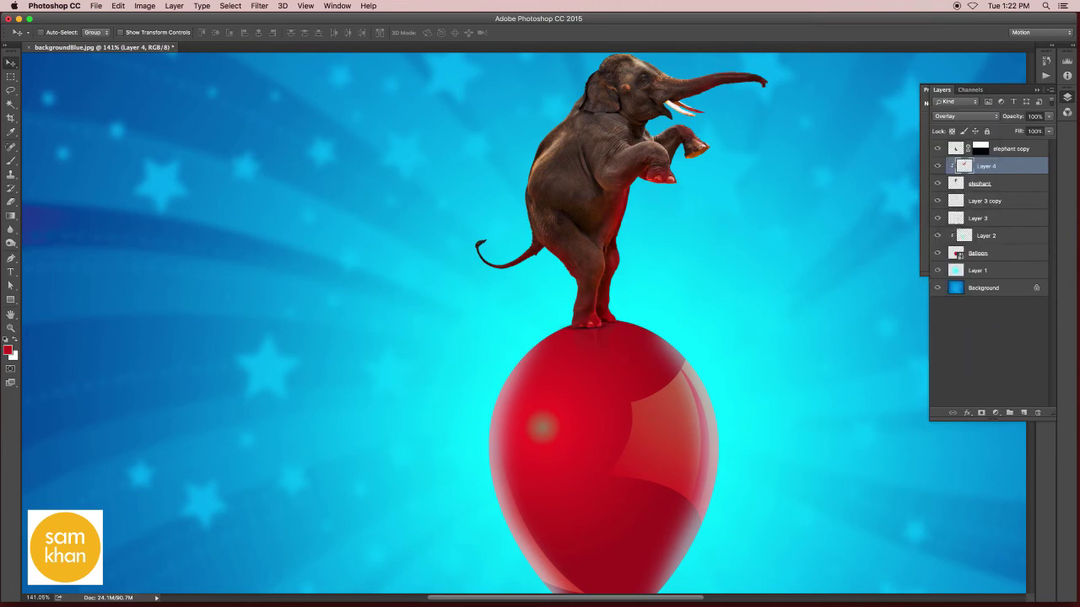
left_click_drag(1049, 117, 1024, 130)
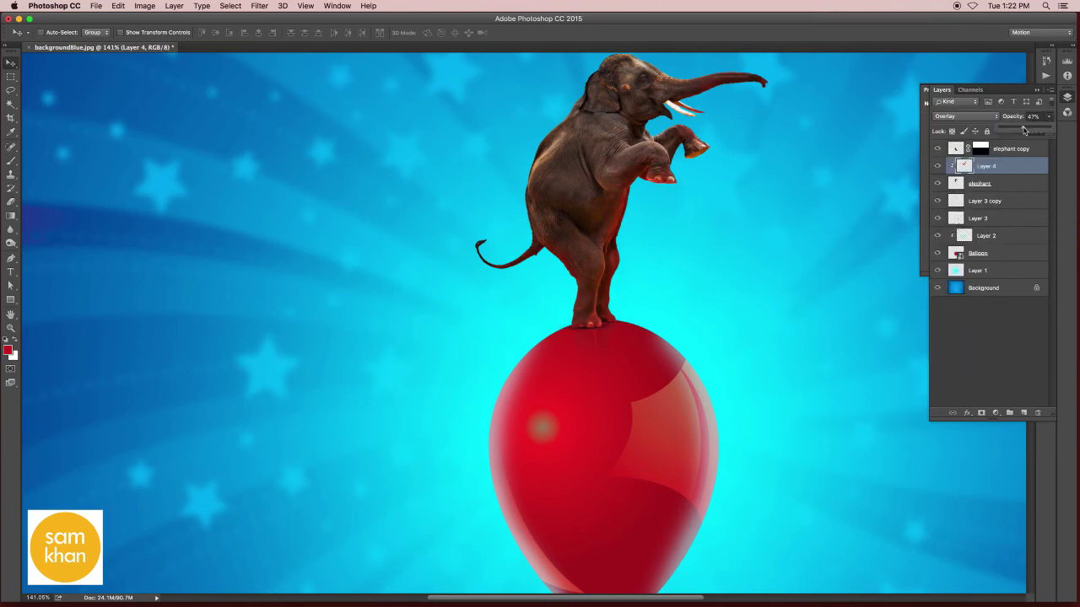
left_click(1002, 169)
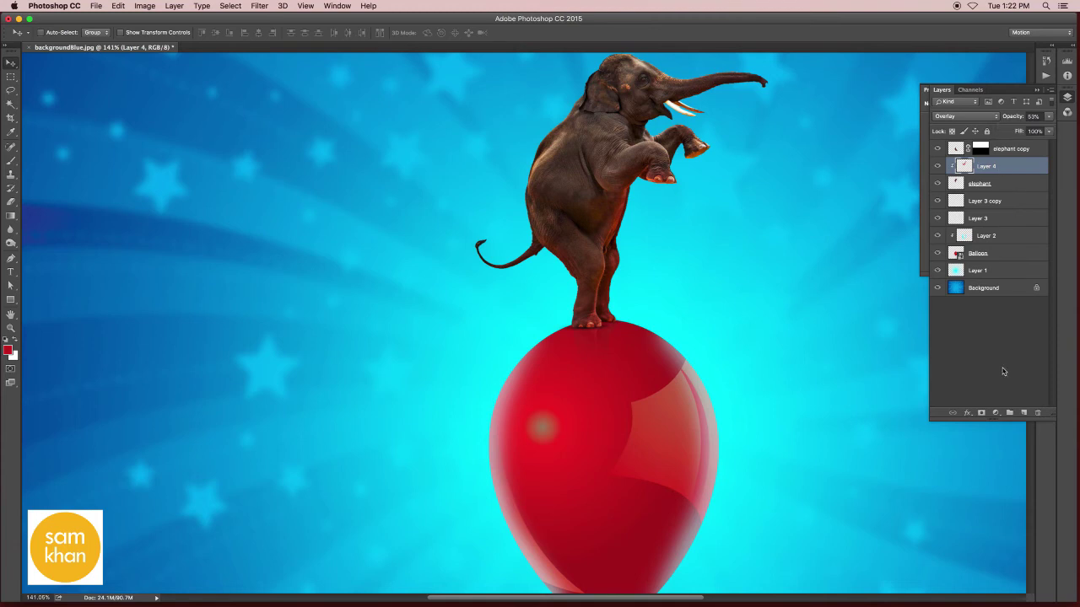
left_click(1023, 412)
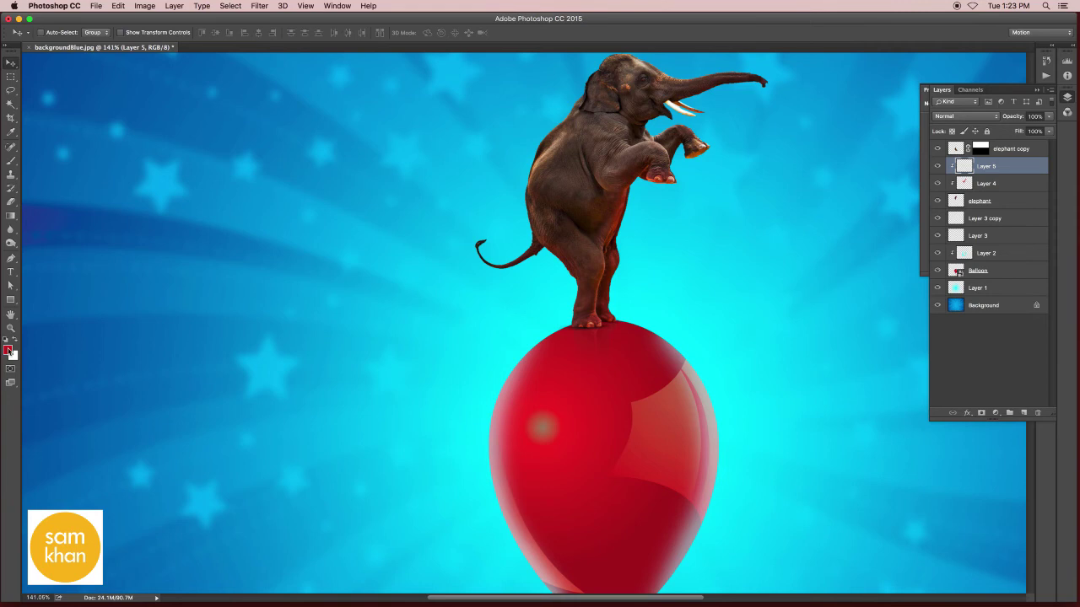
Brush a soft white highlight over the elephant's head and back on Layer 5
left_click(8, 350)
left_click(638, 292)
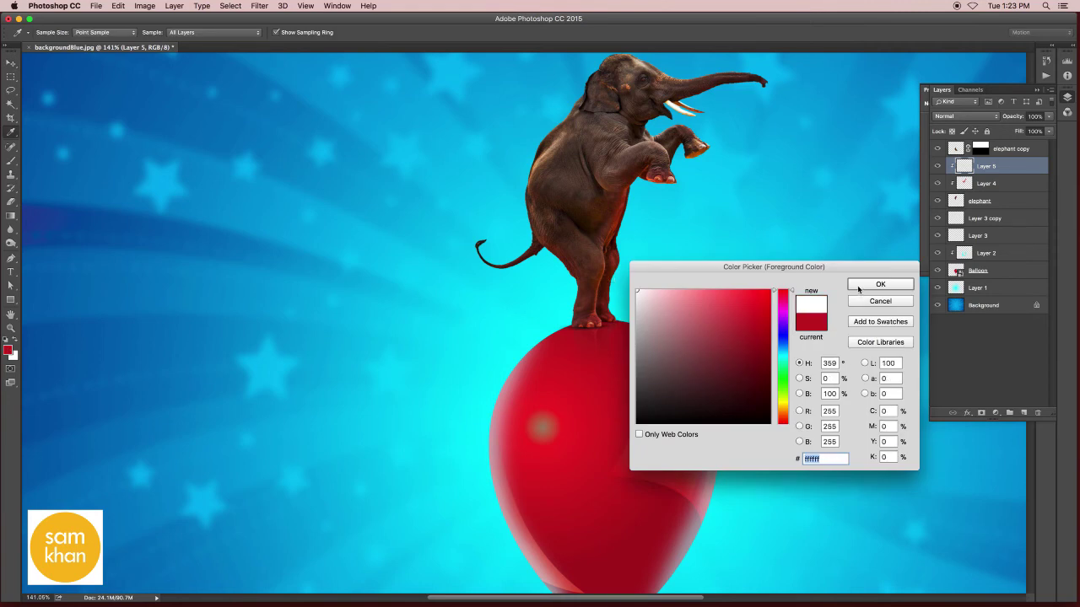
left_click(858, 290)
left_click(12, 162)
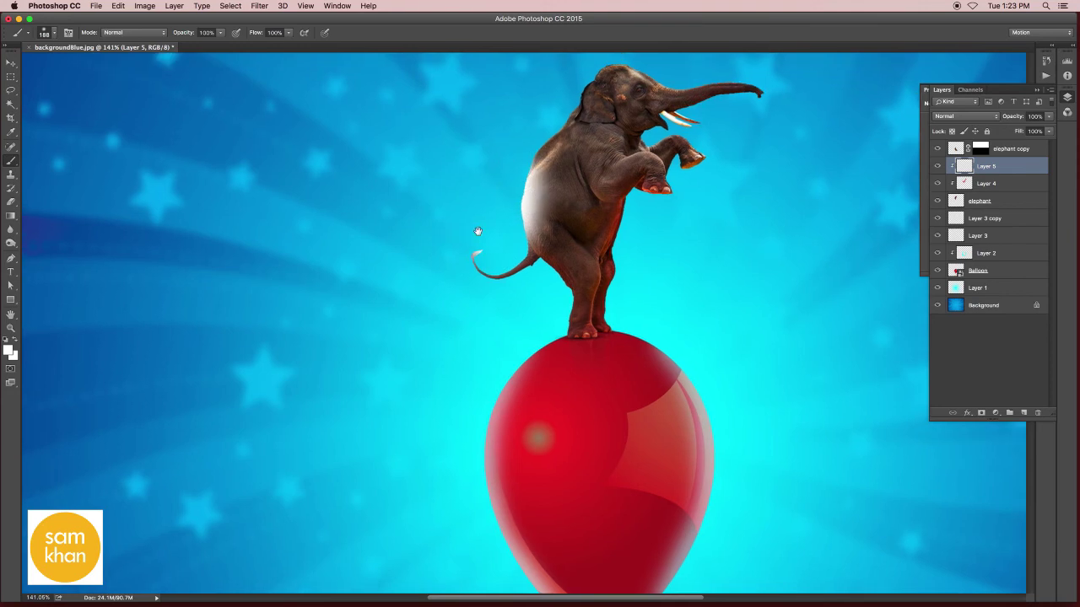
left_click_drag(483, 236, 414, 331)
left_click_drag(378, 405, 535, 241)
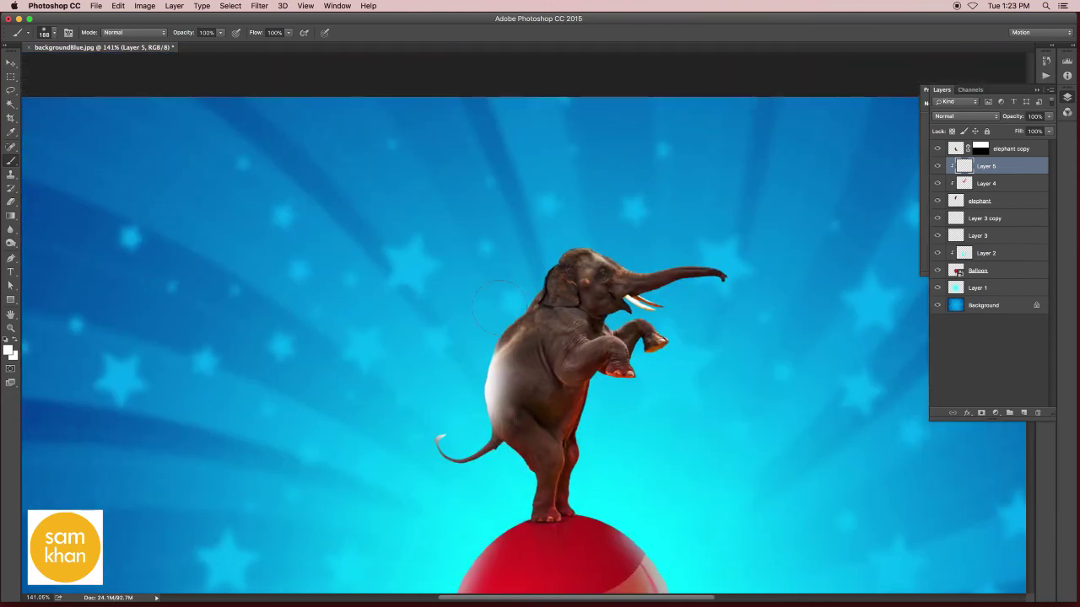
left_click_drag(514, 291, 593, 246)
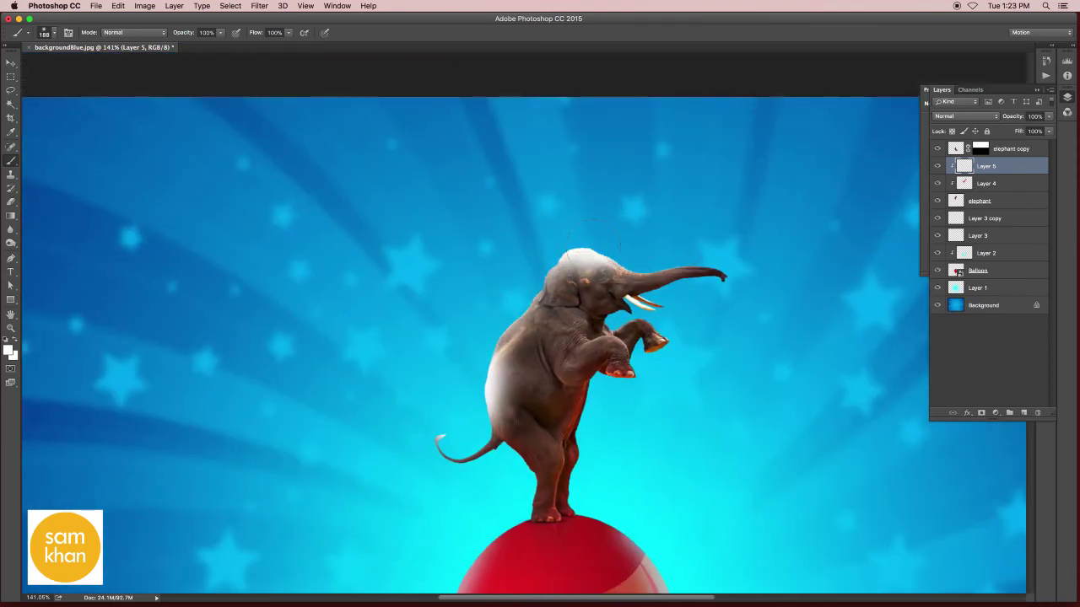
Blend the white highlight layer in Overlay at 43% opacity and fit the image on screen
left_click(10, 64)
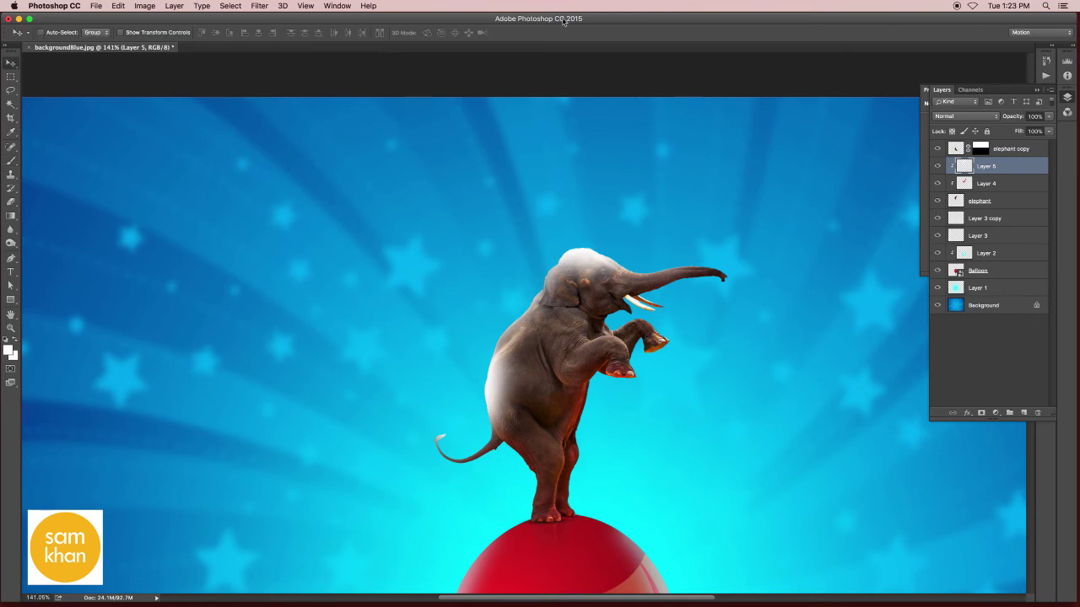
left_click(957, 116)
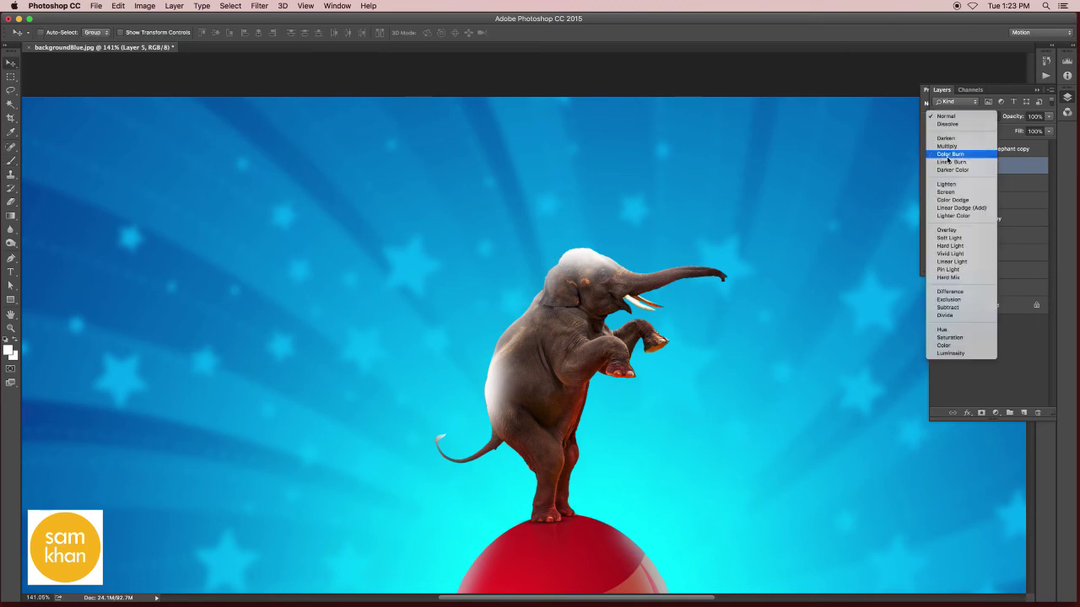
left_click(956, 238)
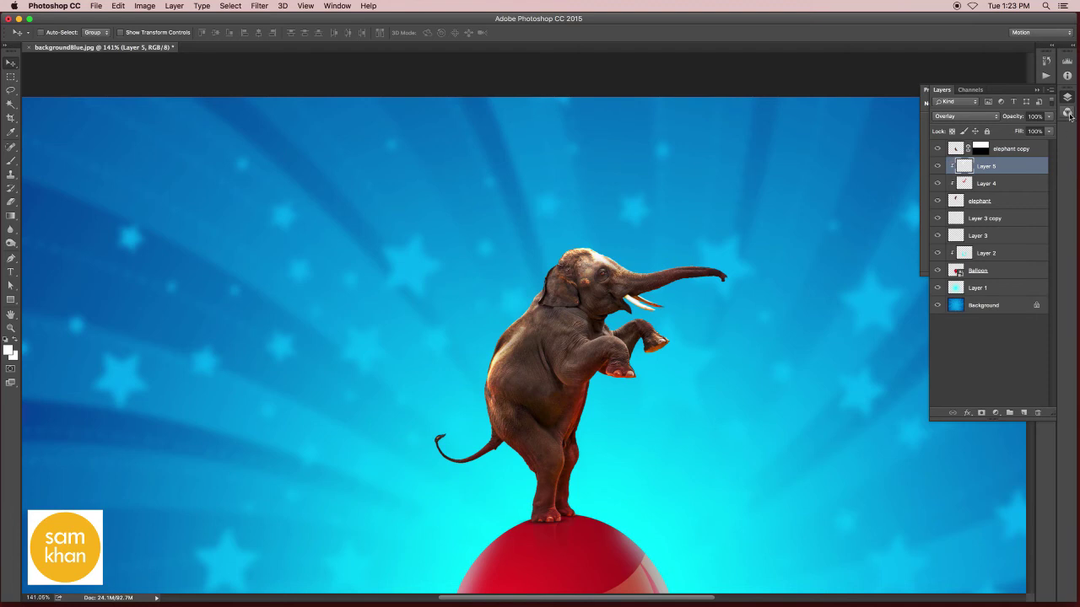
left_click(1049, 116)
left_click_drag(1050, 130, 1022, 131)
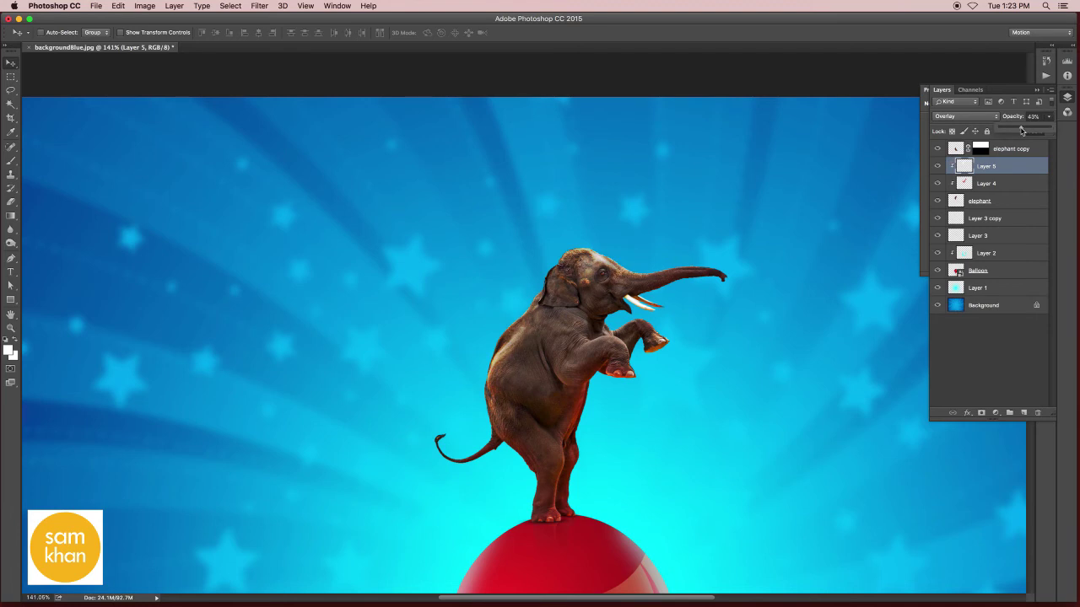
left_click_drag(593, 412, 599, 351)
key("ctrl+0")
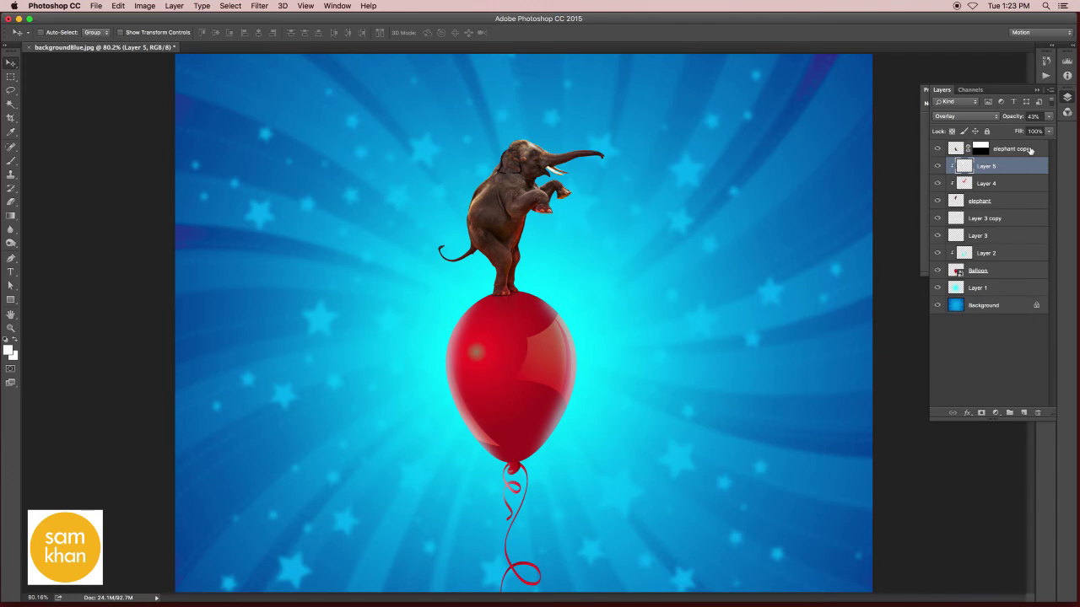
Duplicate every layer from elephant copy down to Background and merge the copies into elephant copy 3
left_click(1027, 150)
left_click(983, 305, "shift")
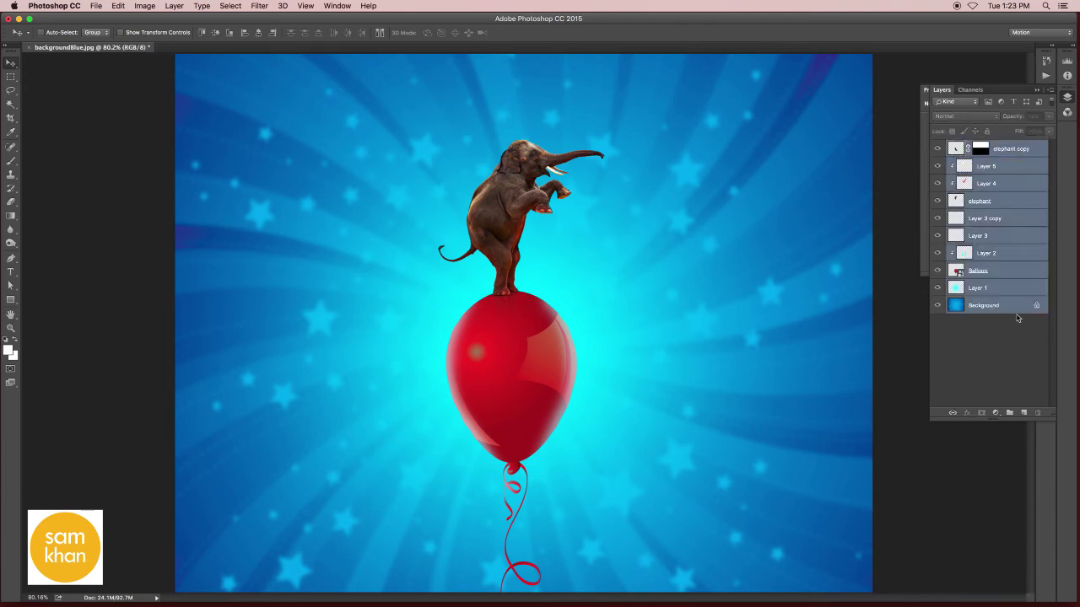
left_click_drag(1013, 310, 1023, 412)
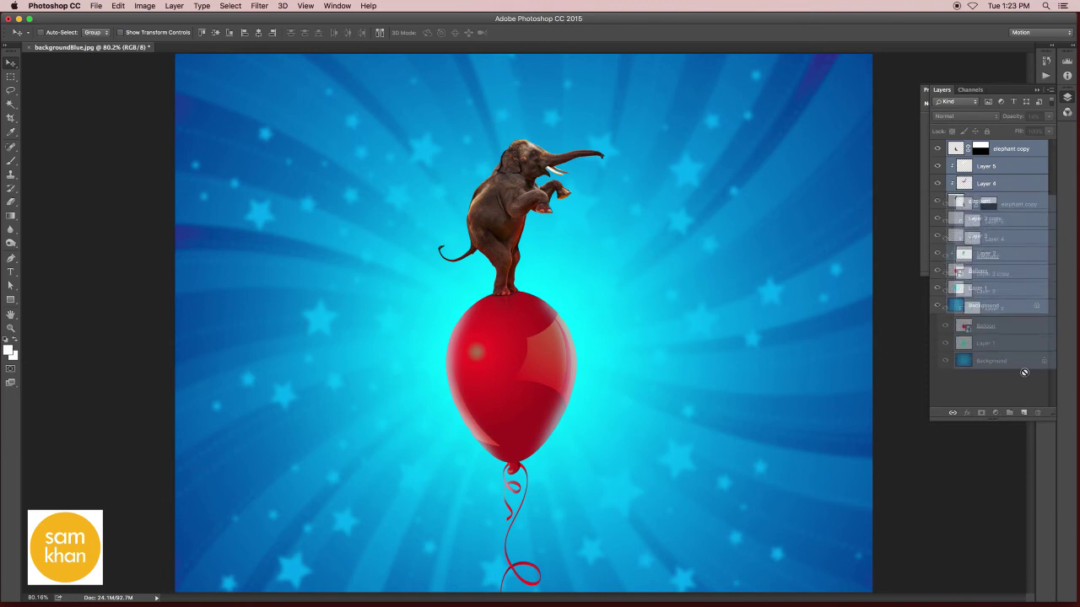
left_click(1050, 90)
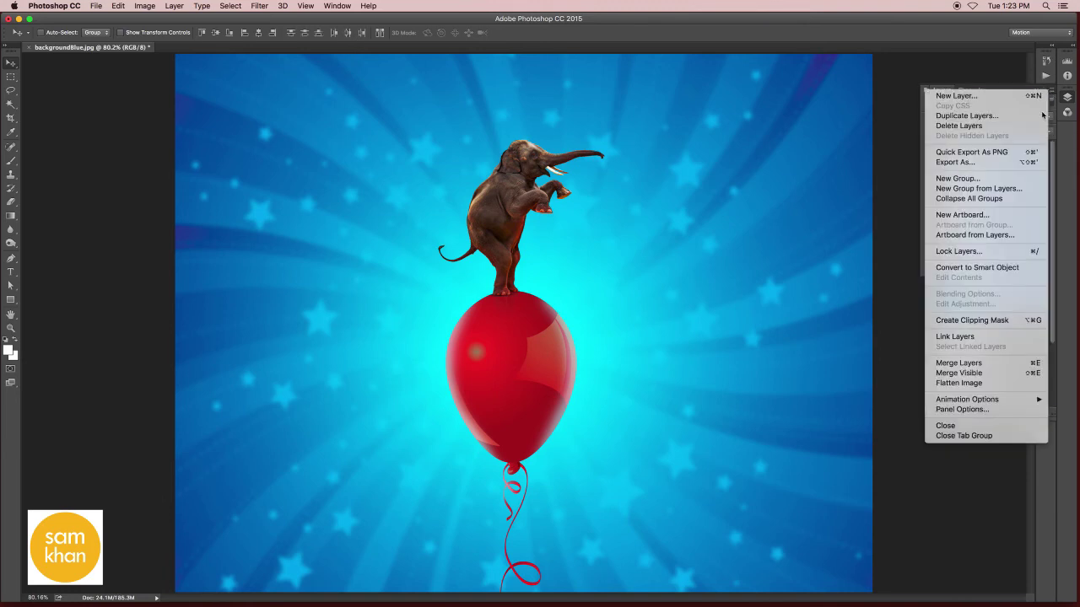
left_click(984, 365)
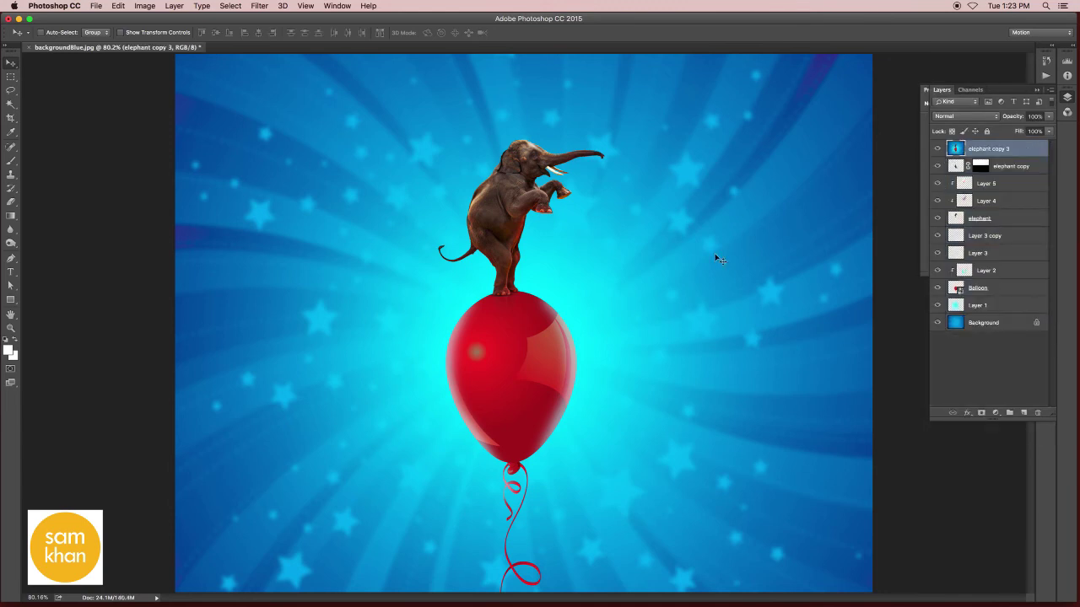
key("ctrl+minus")
Apply a 4.7-pixel High Pass filter to elephant copy 3 and blend it in Overlay
left_click(259, 6)
mouse_move(266, 221)
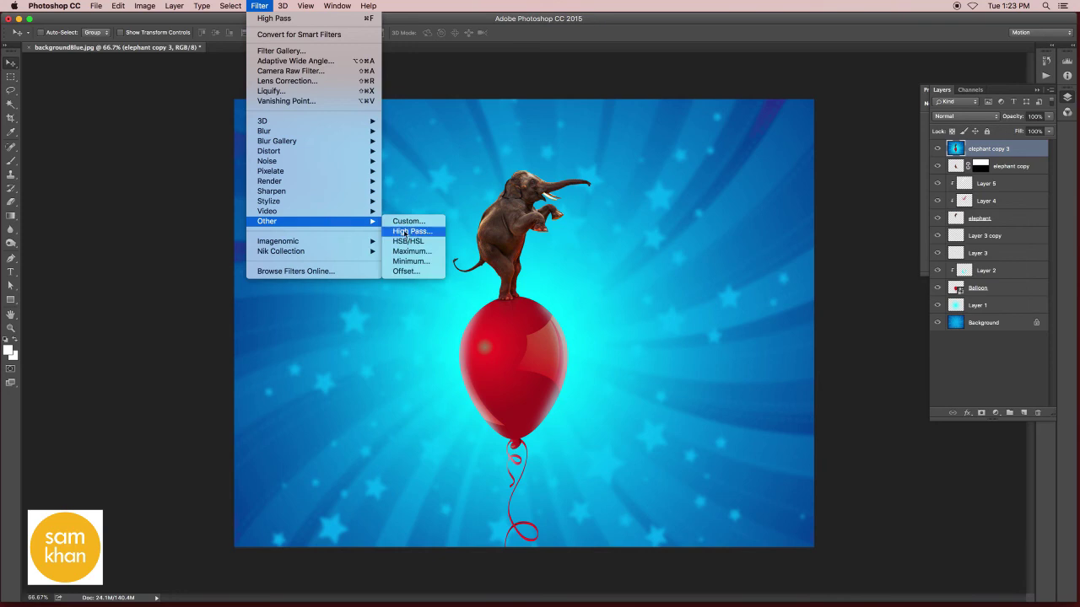
left_click(414, 232)
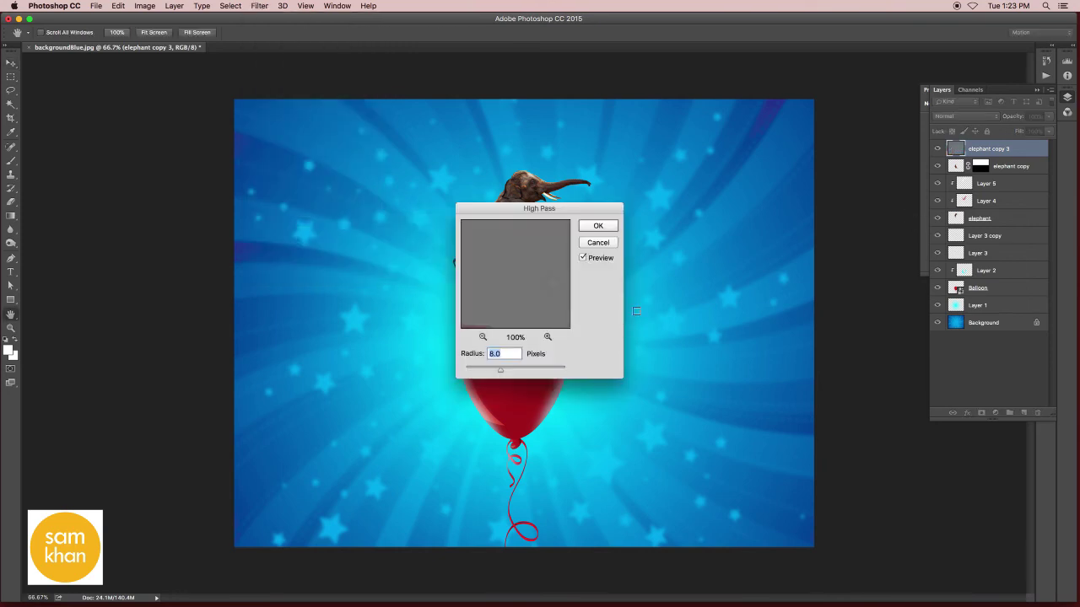
left_click(597, 227)
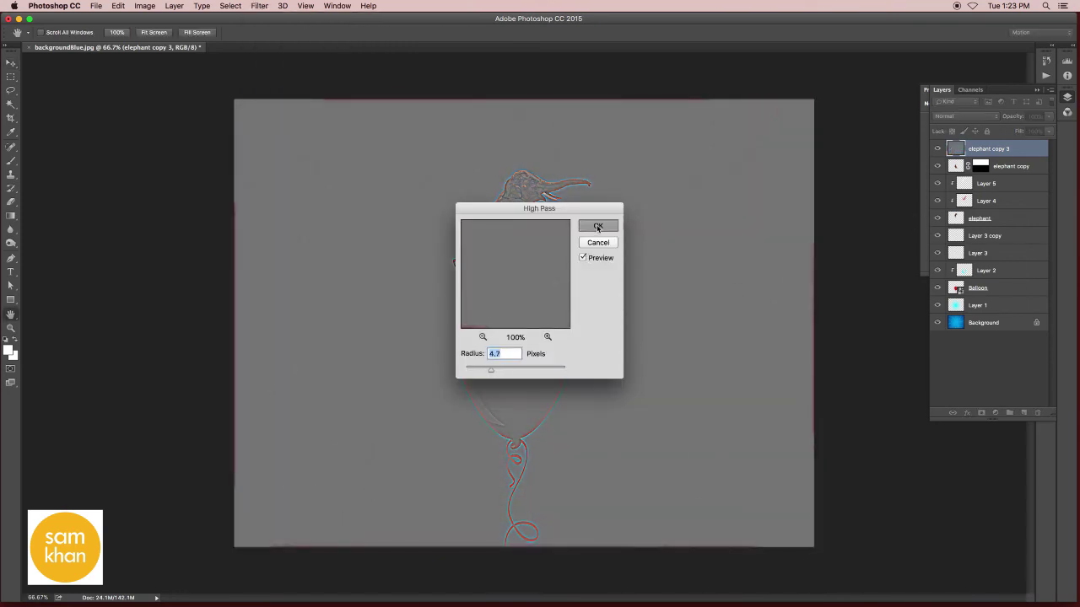
left_click(978, 117)
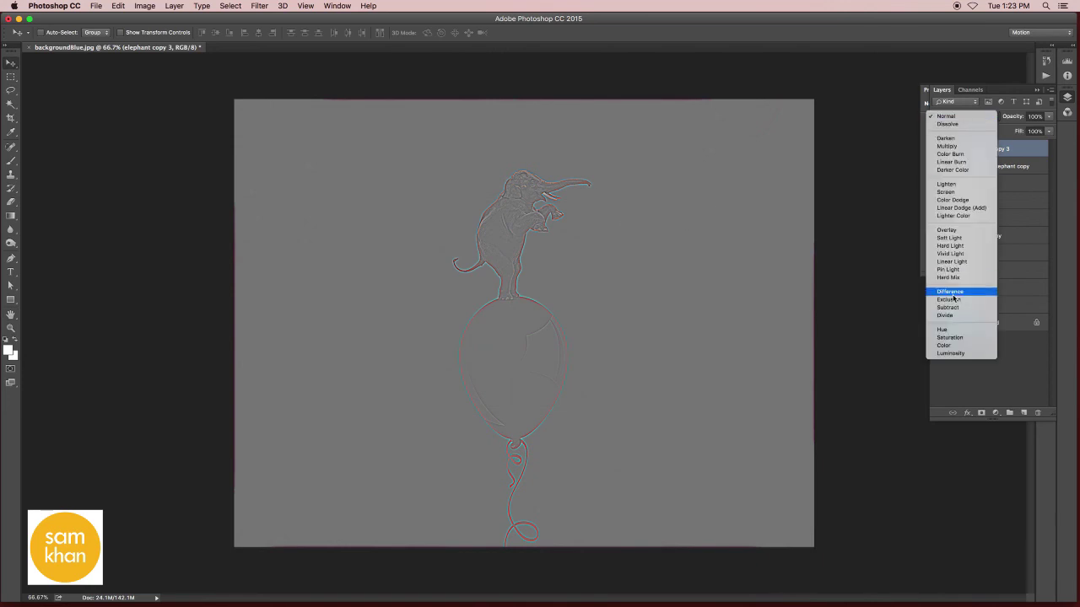
left_click(955, 231)
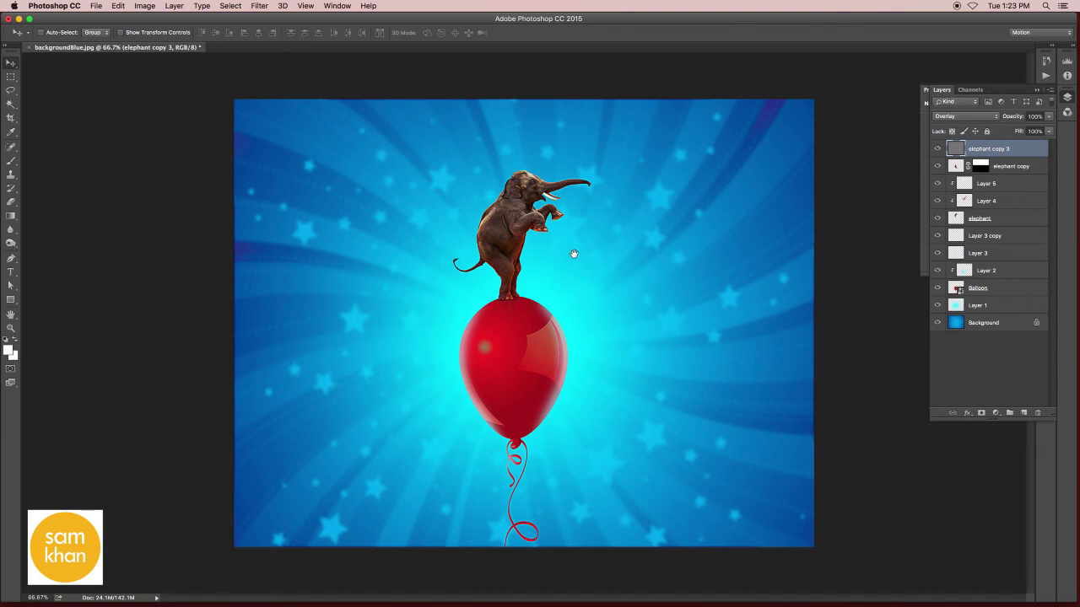
key("ctrl+0")
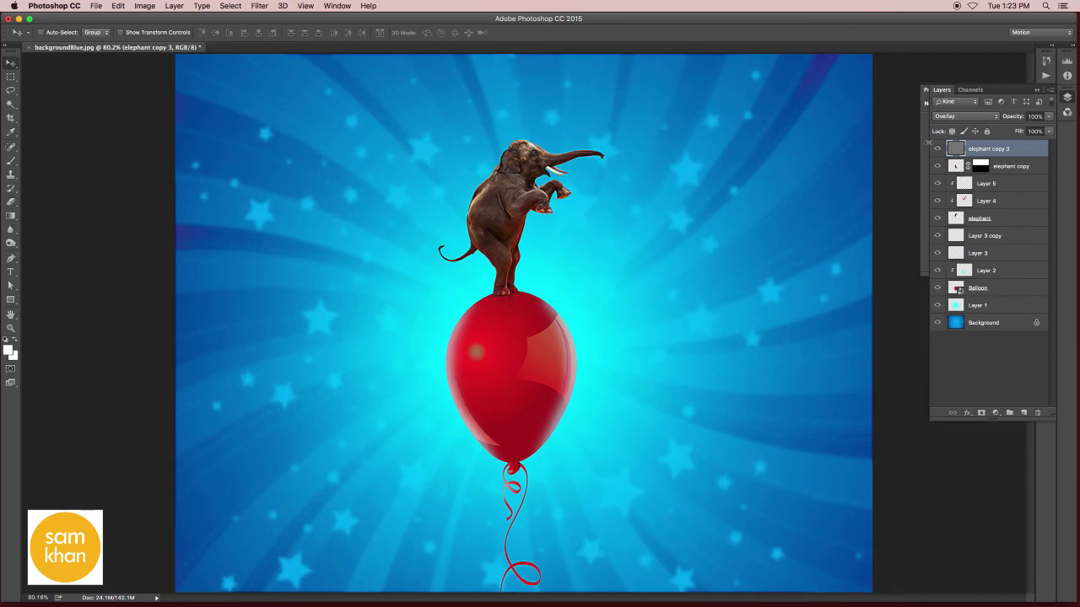
Set elephant copy 3 to 50% opacity and collapse the Layers and Properties panels
left_click(1047, 120)
type("50")
key("Return")
left_click(1068, 99)
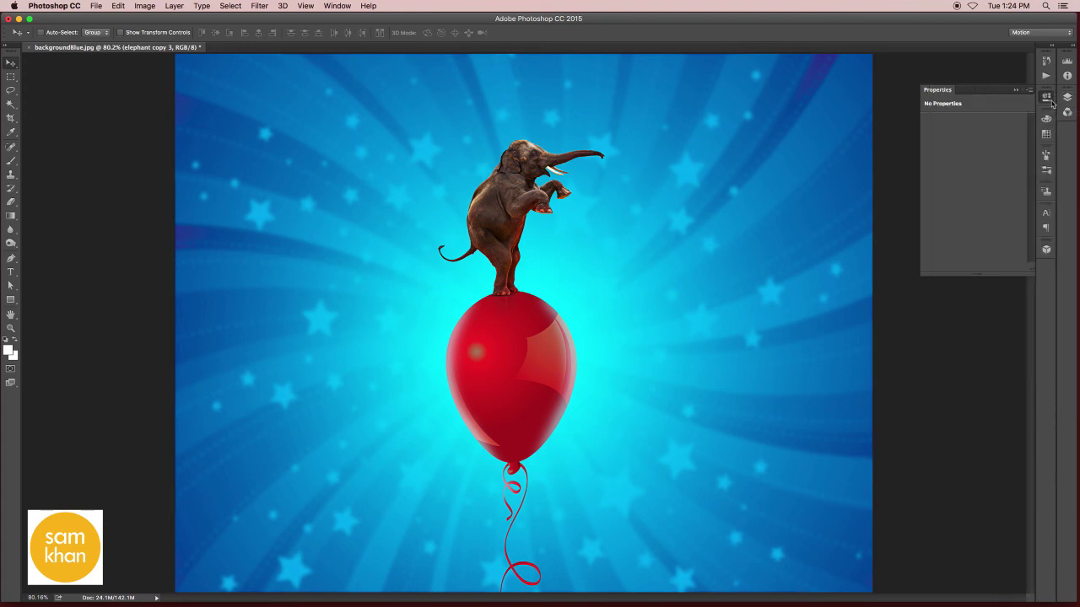
left_click(1047, 98)
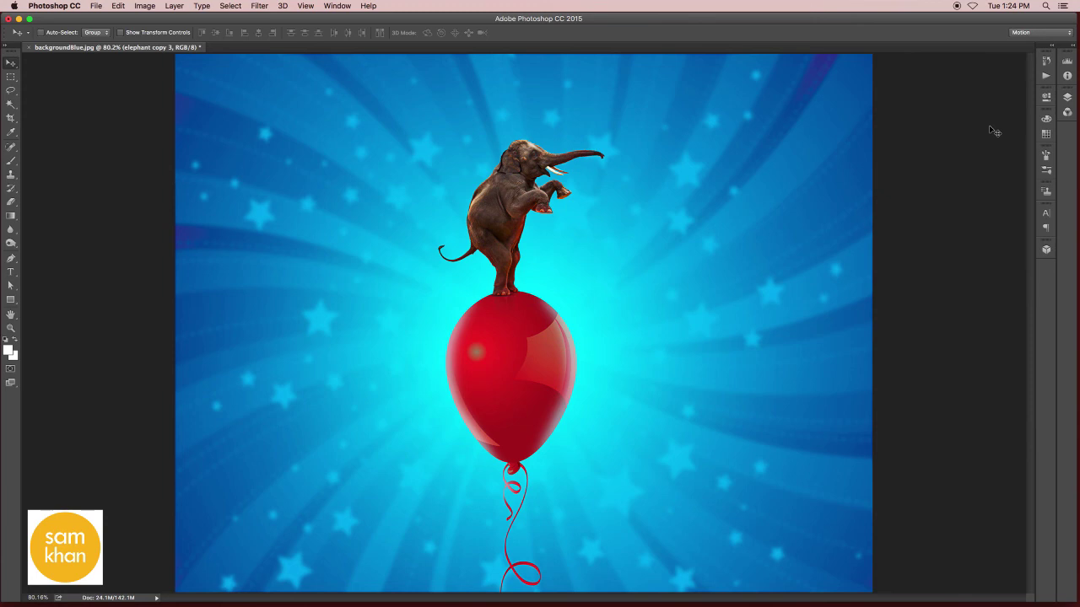